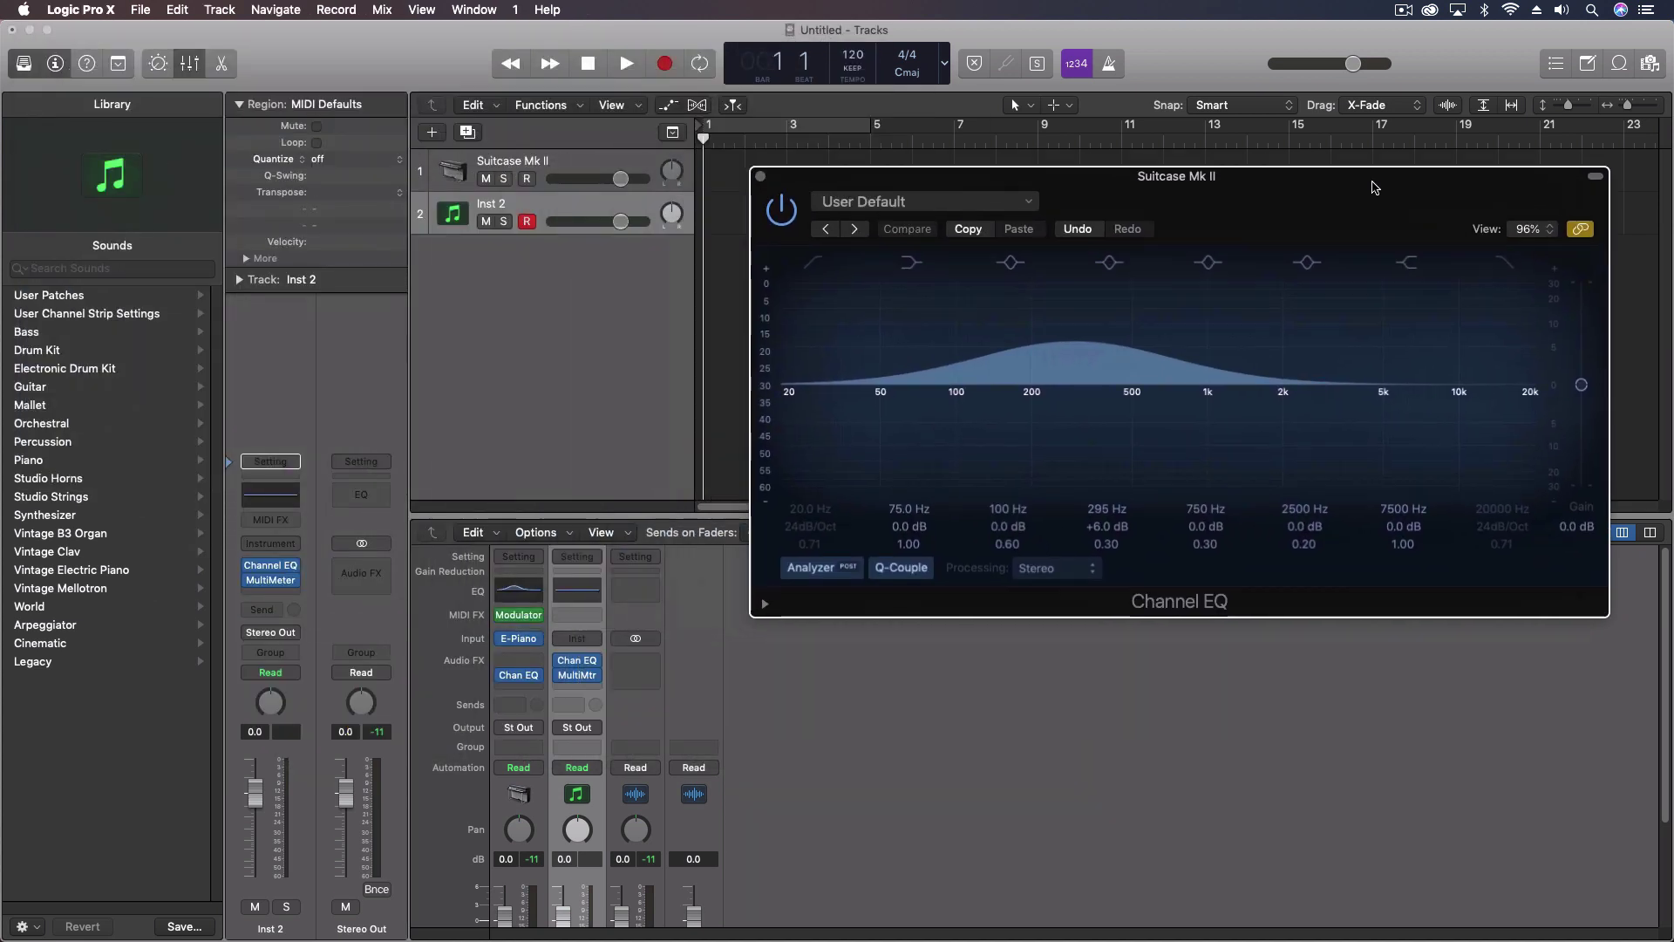
Move the Suitcase Mk II Channel EQ window to the centre, then toggle linking on and off.
left_click_drag(1371, 188, 1383, 188)
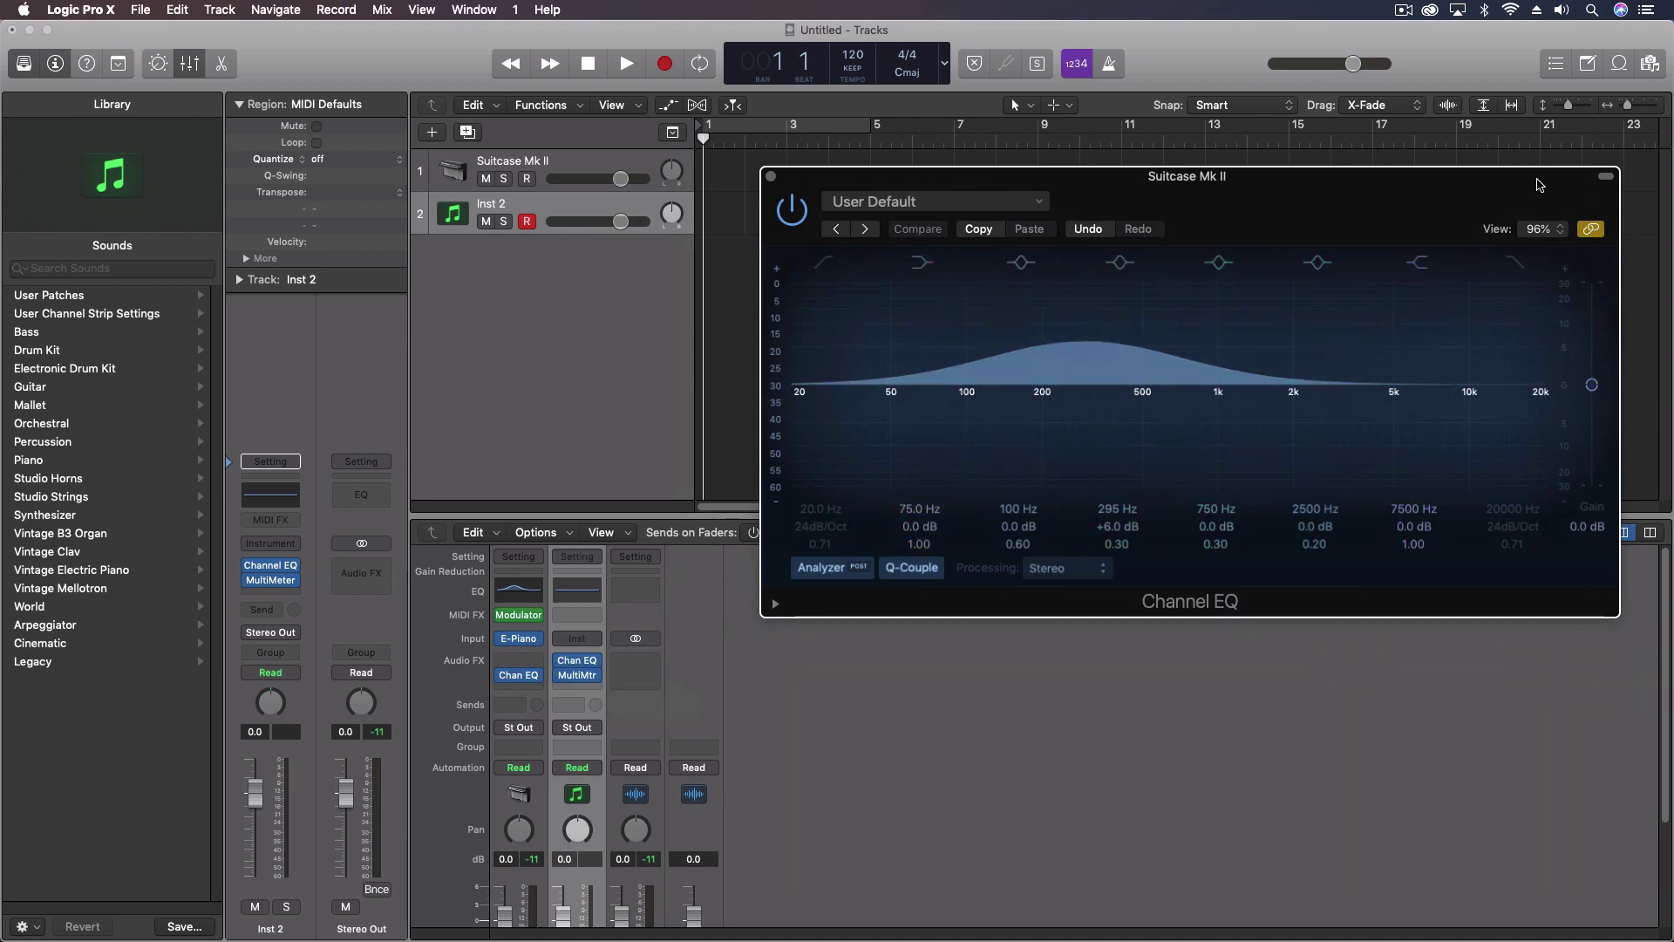
left_click_drag(1539, 185, 1241, 270)
left_click(1250, 292)
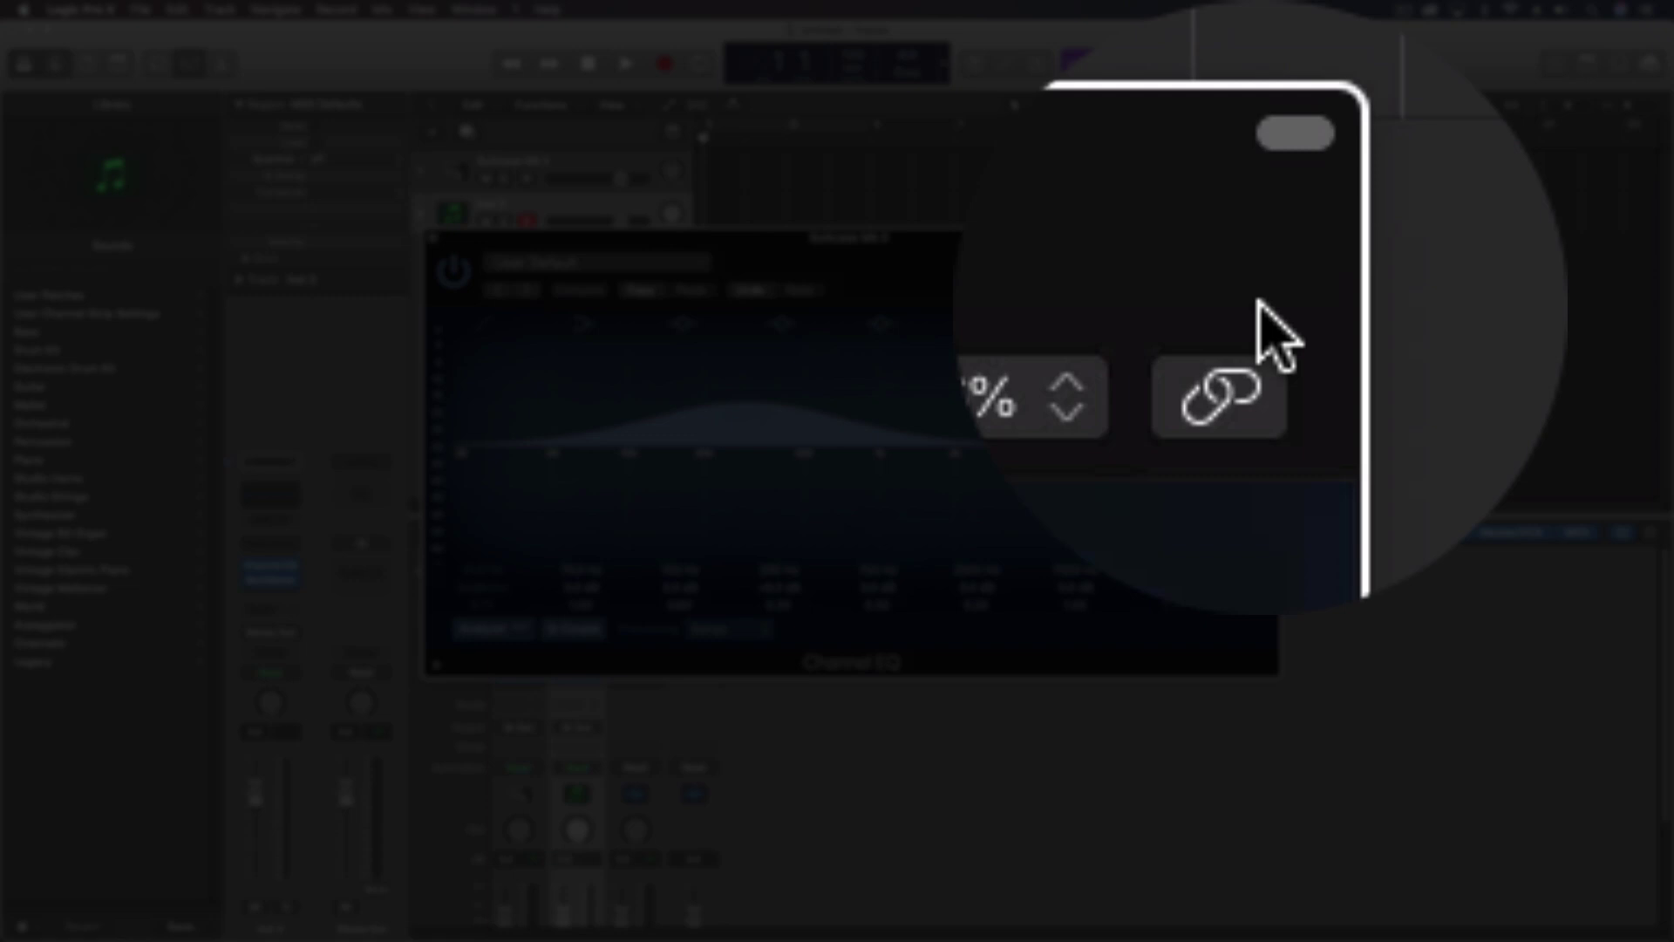
left_click(1257, 306)
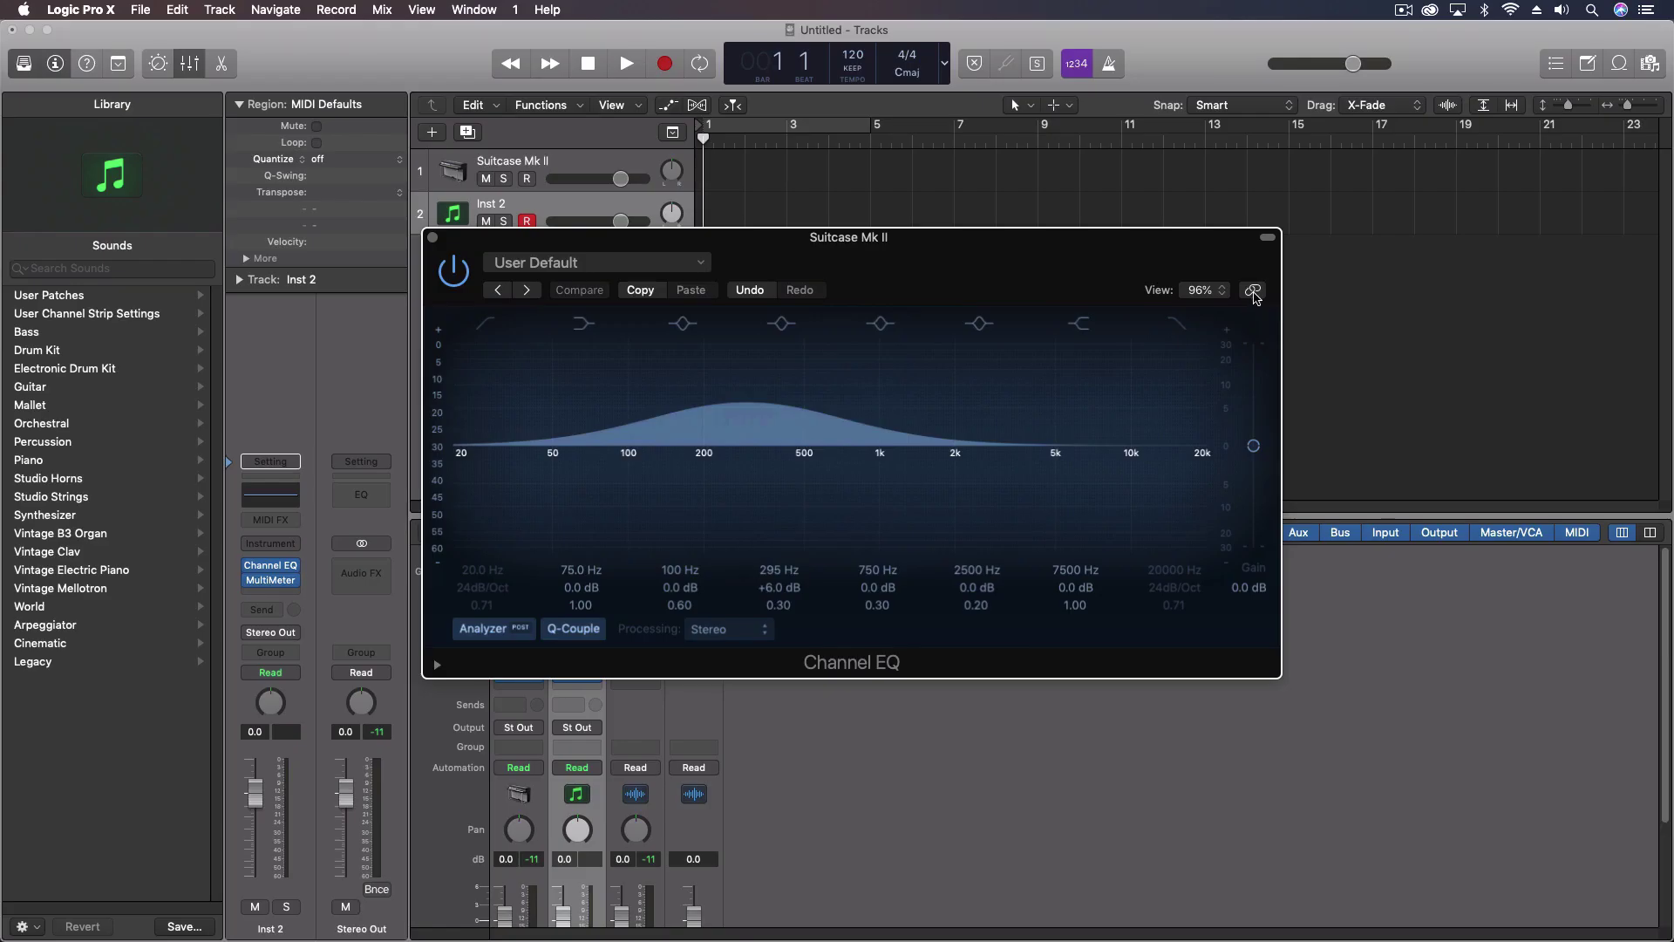
Choose Single from the Channel EQ window's link mode menu, reopening the menu to confirm it.
left_click_drag(1255, 294, 1274, 320)
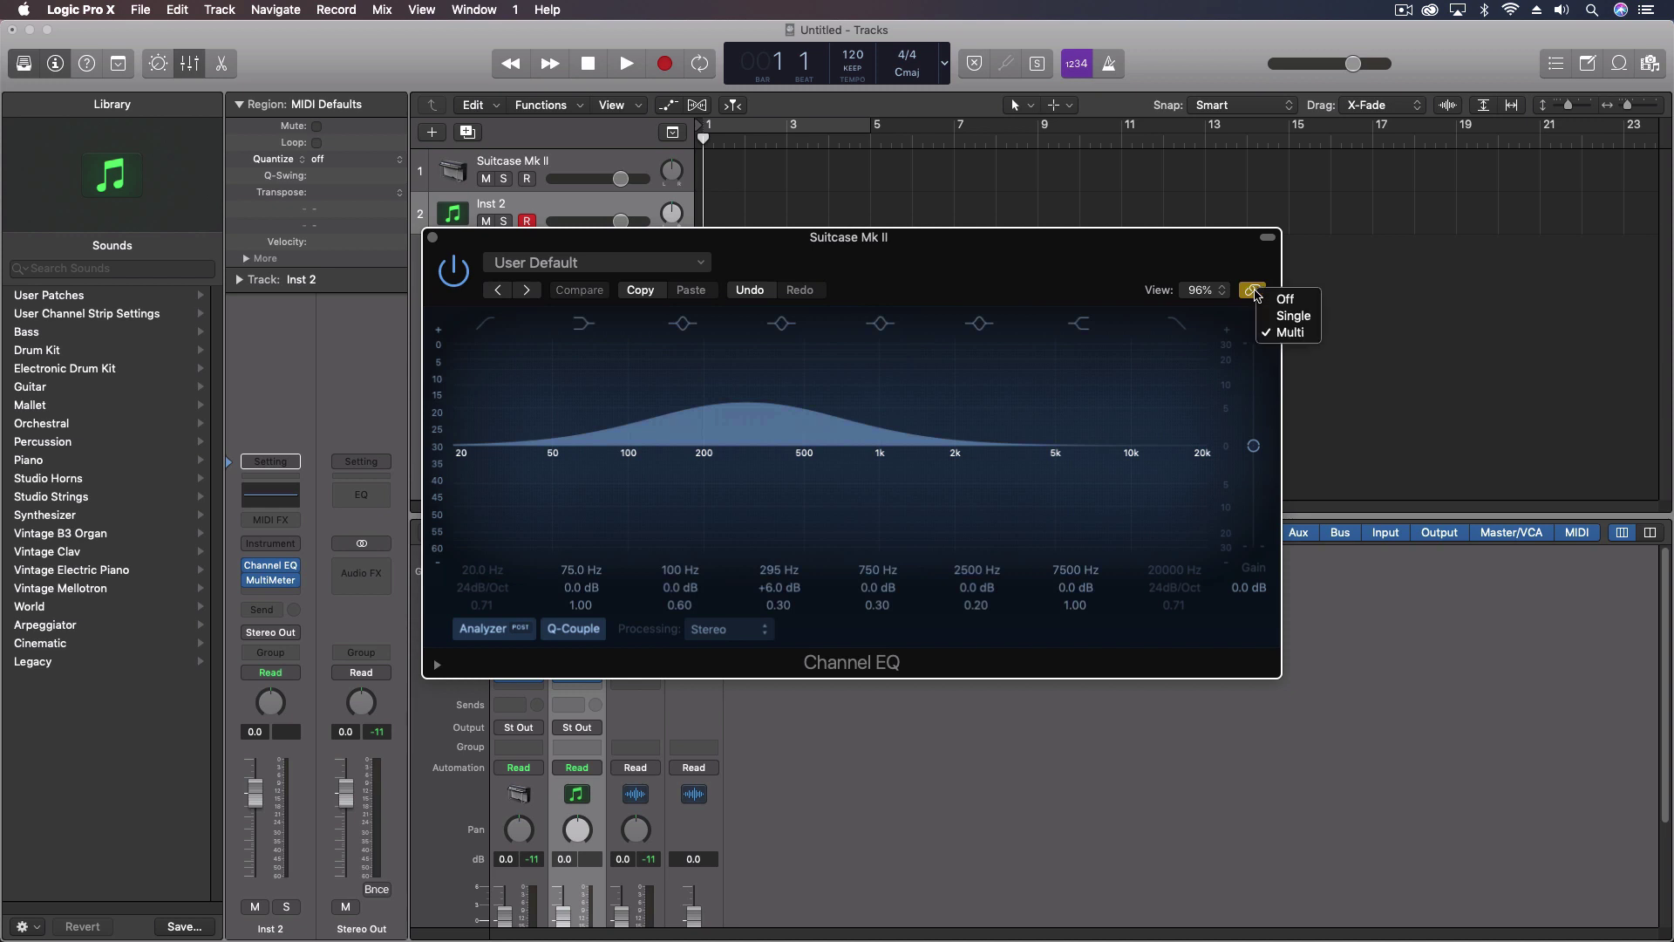
left_click(1273, 319)
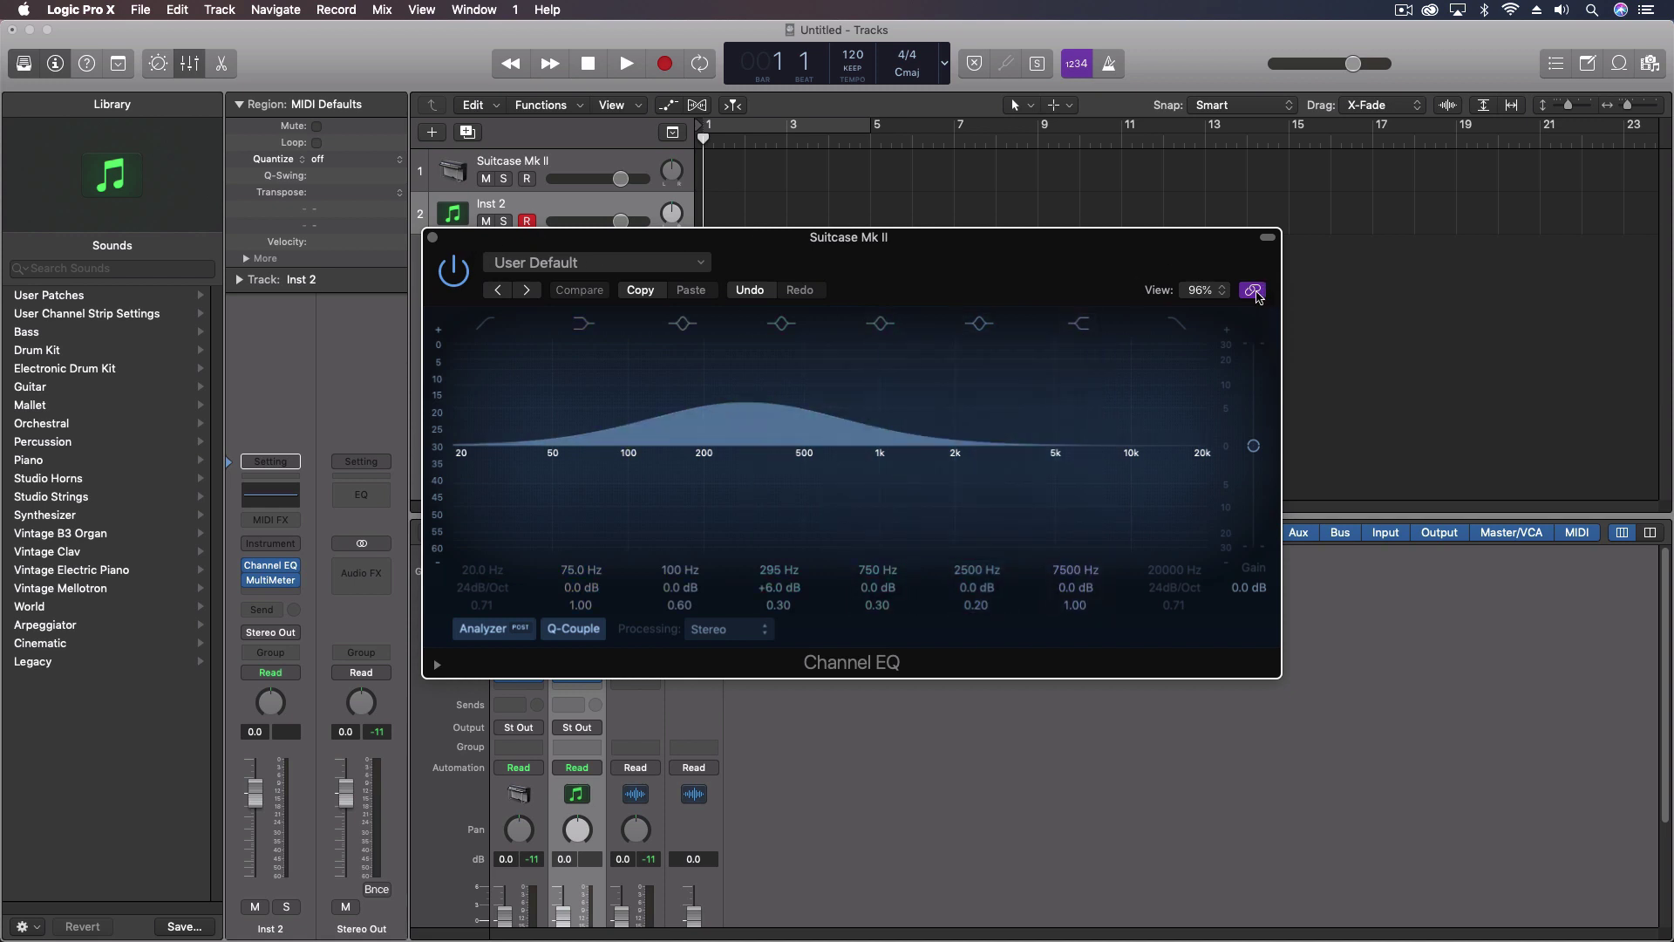
left_click(1255, 293)
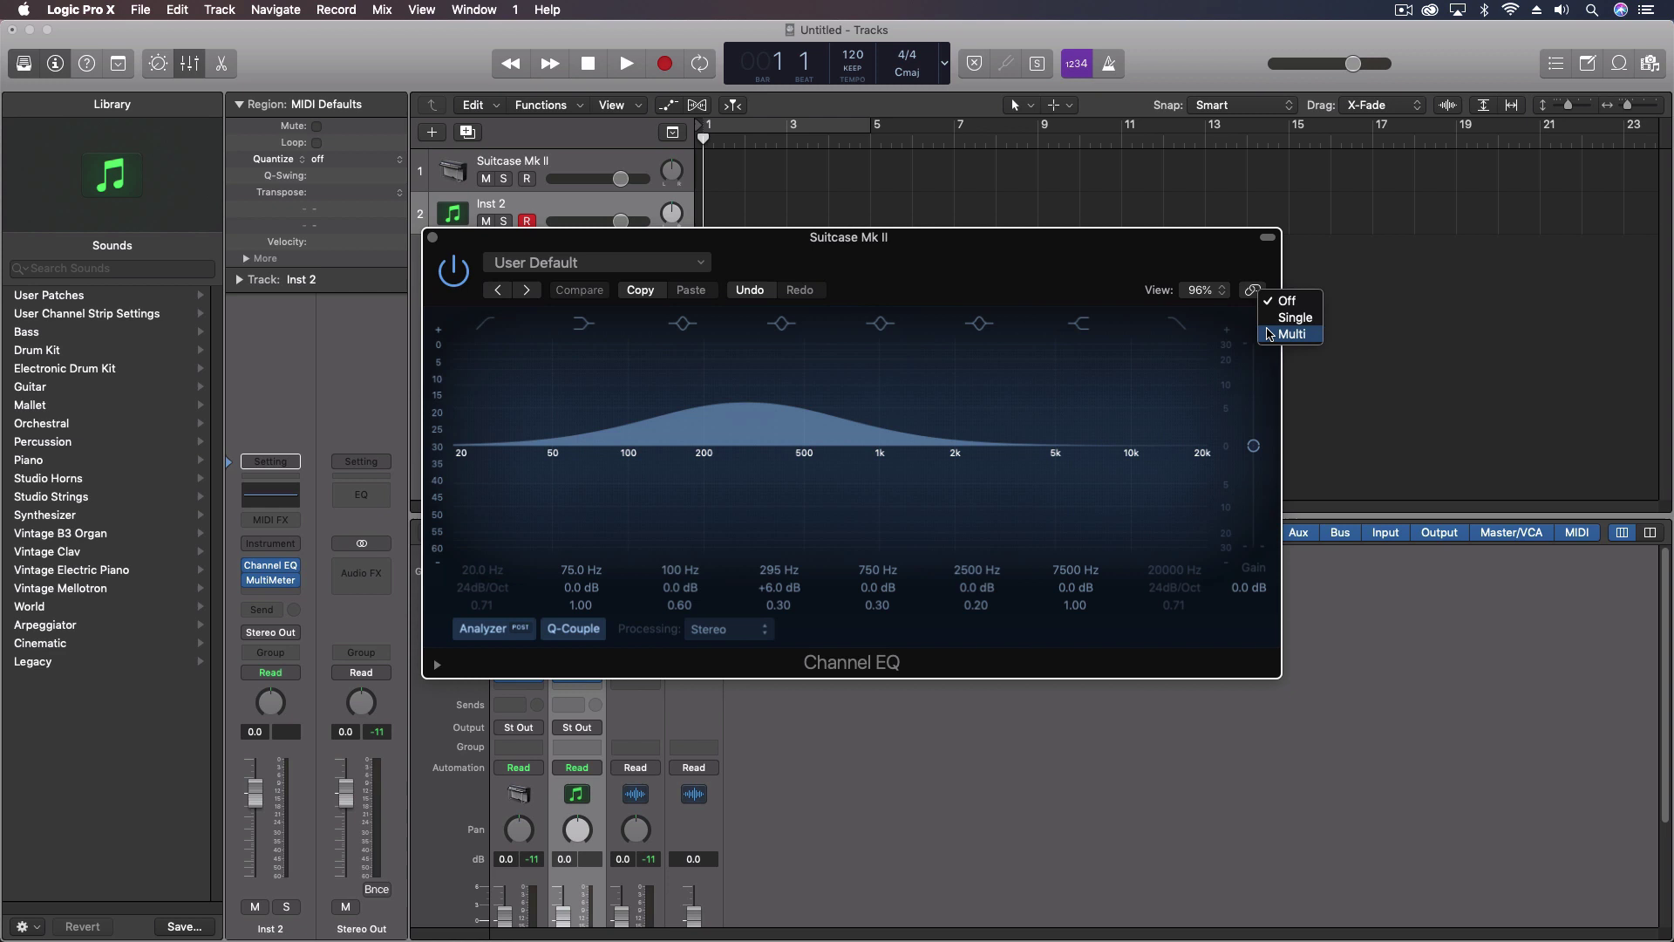
left_click(1217, 264)
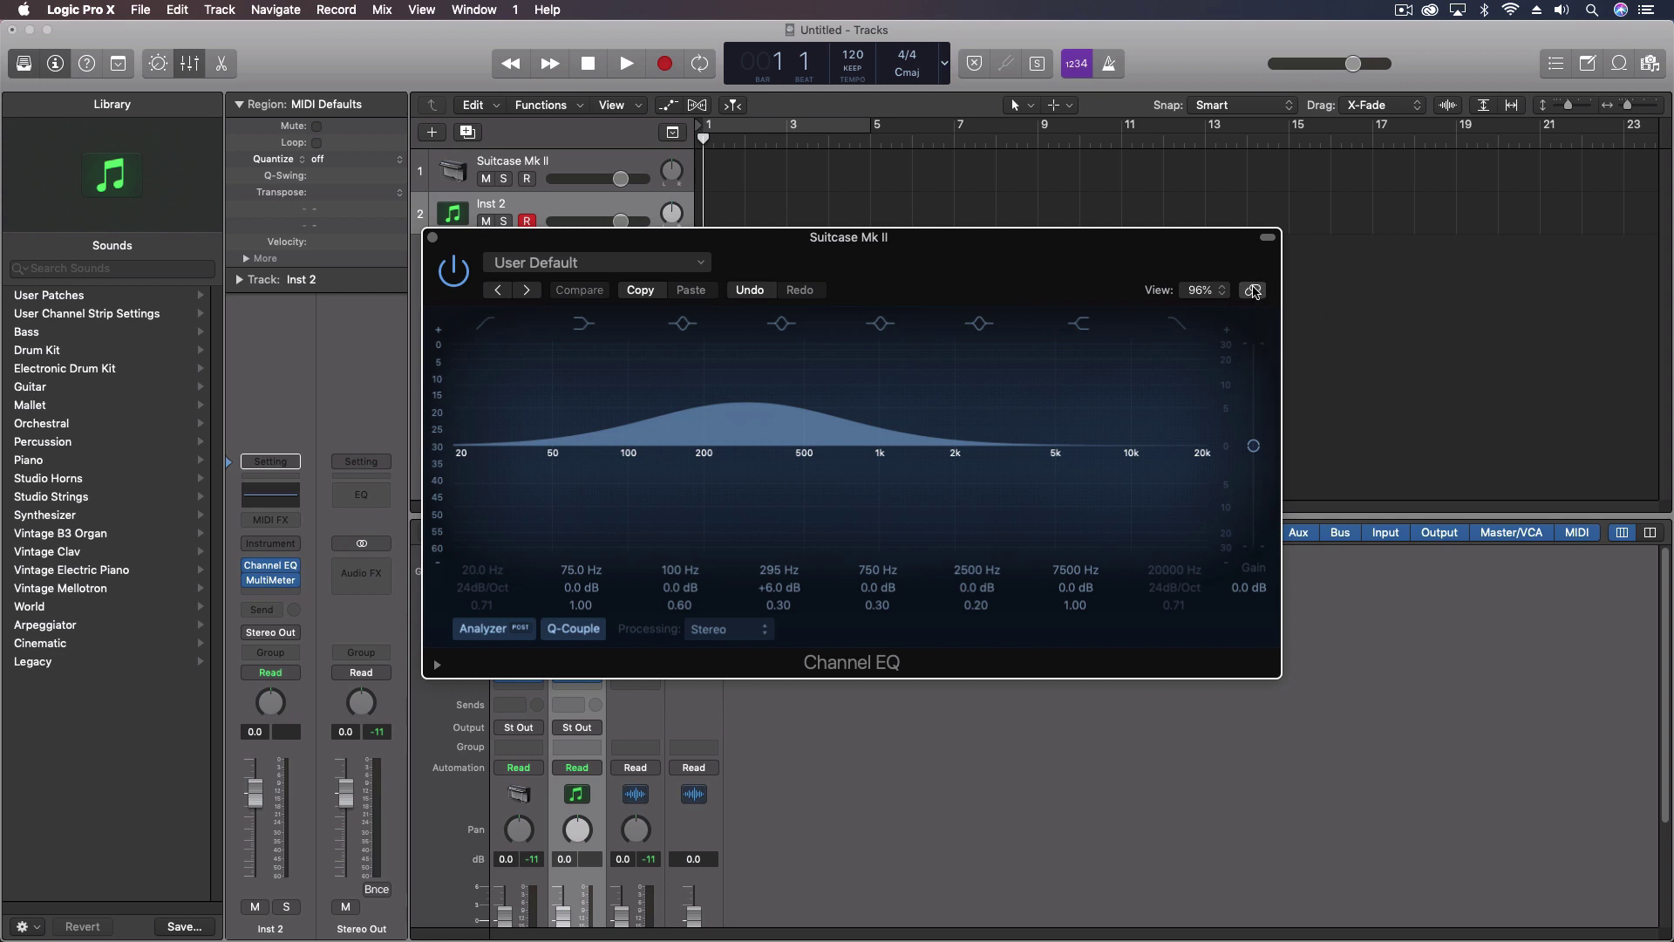
left_click(1253, 290)
mouse_move(271, 579)
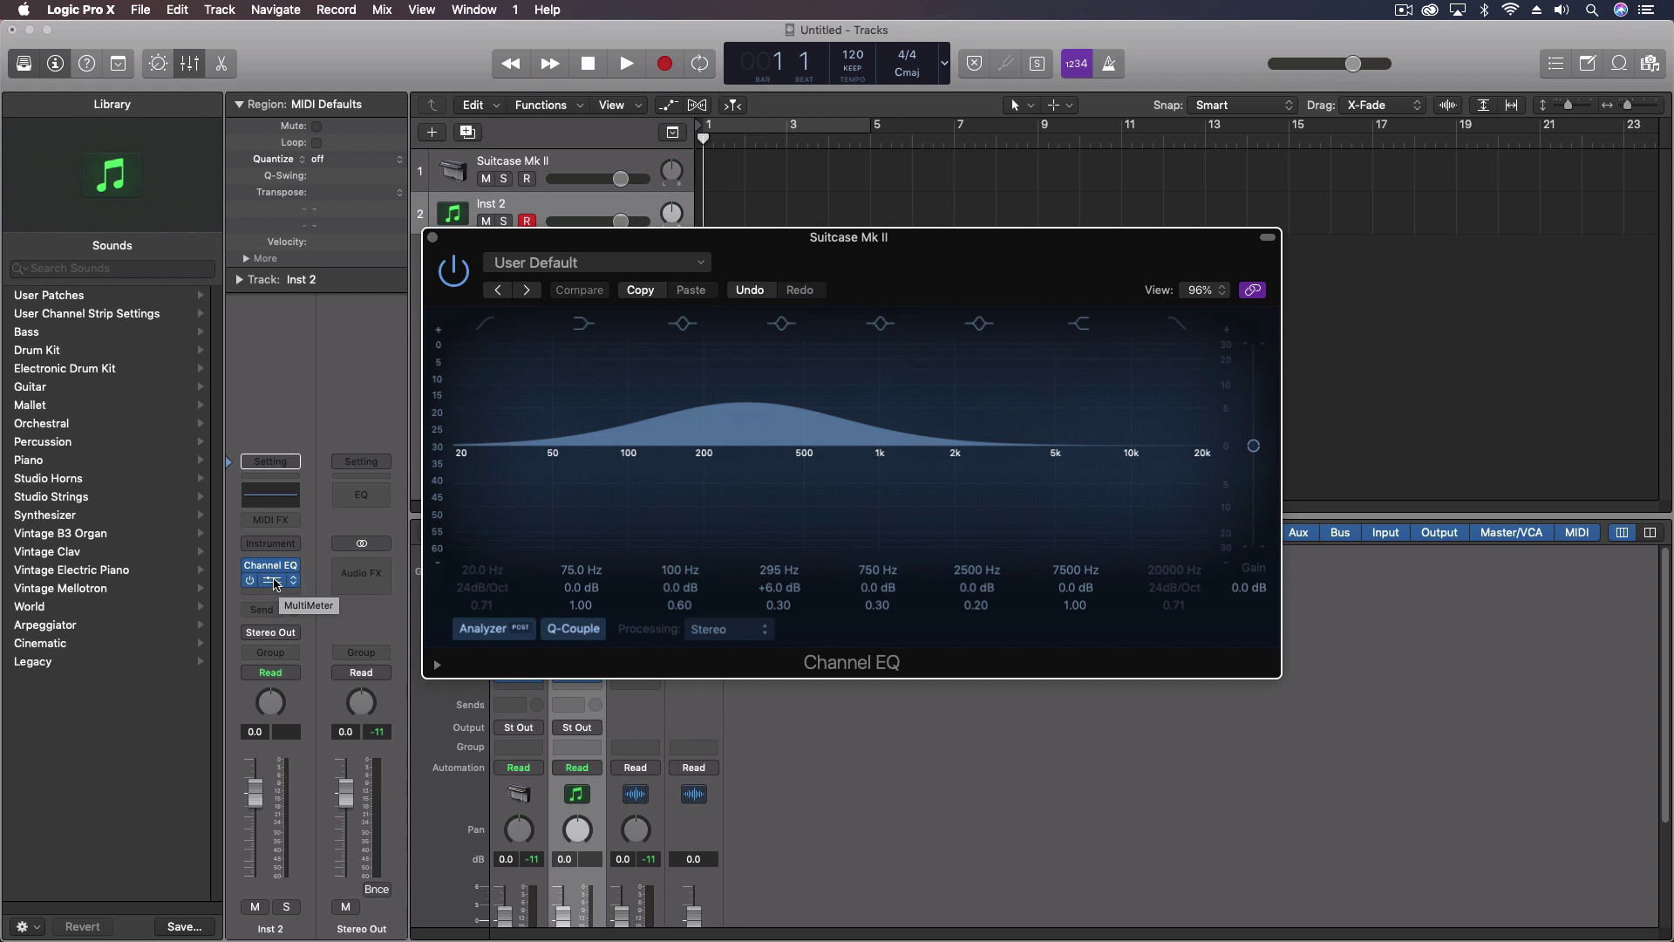
Flip the linked window between Inst 2's MultiMeter and Channel EQ, ending on Suitcase Mk II's Channel EQ.
left_click(275, 585)
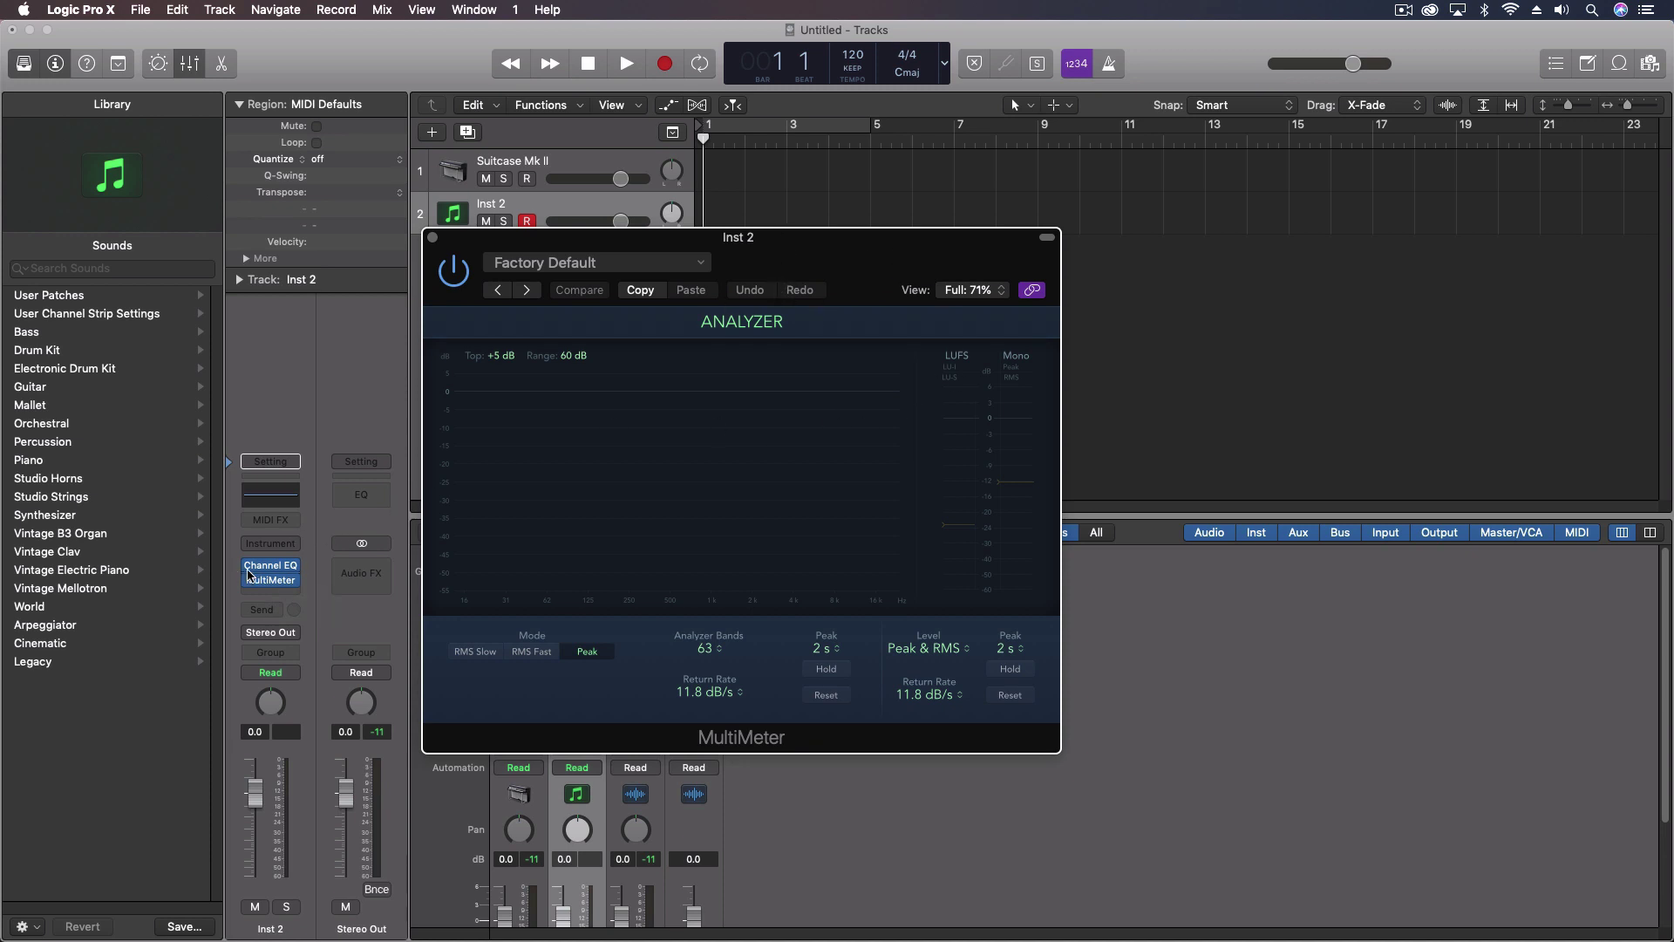
left_click(273, 576)
left_click(274, 580)
mouse_move(635, 247)
left_mouse_down()
mouse_move(1206, 223)
mouse_move(1041, 218)
left_mouse_up()
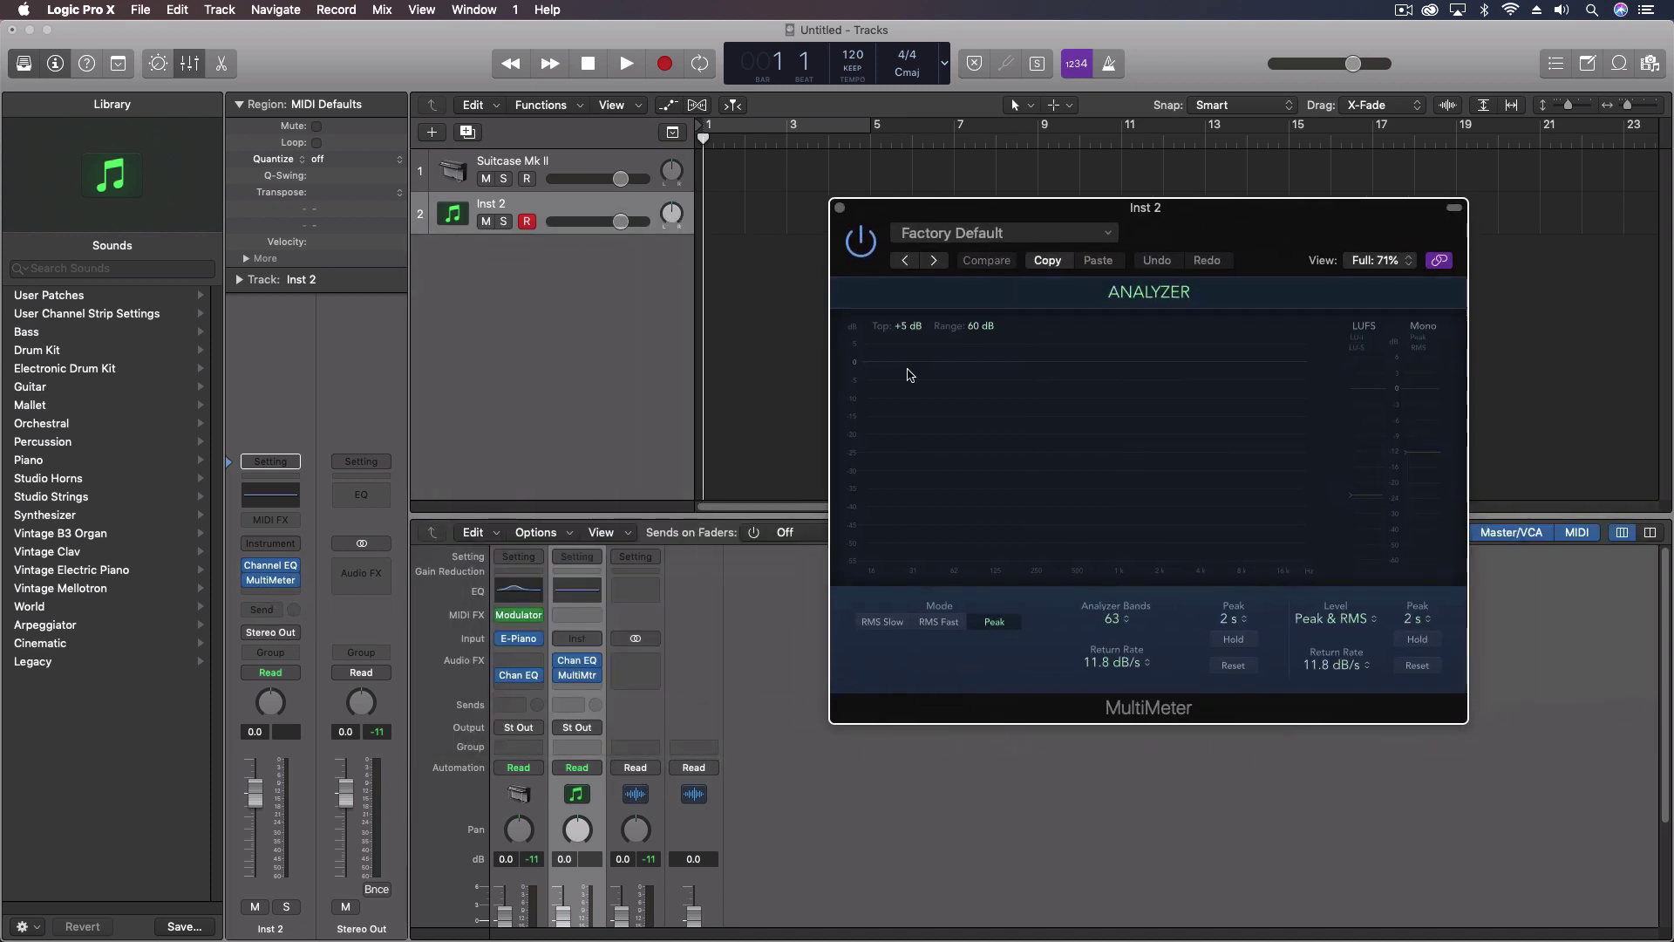
left_click(576, 662)
left_click(519, 676)
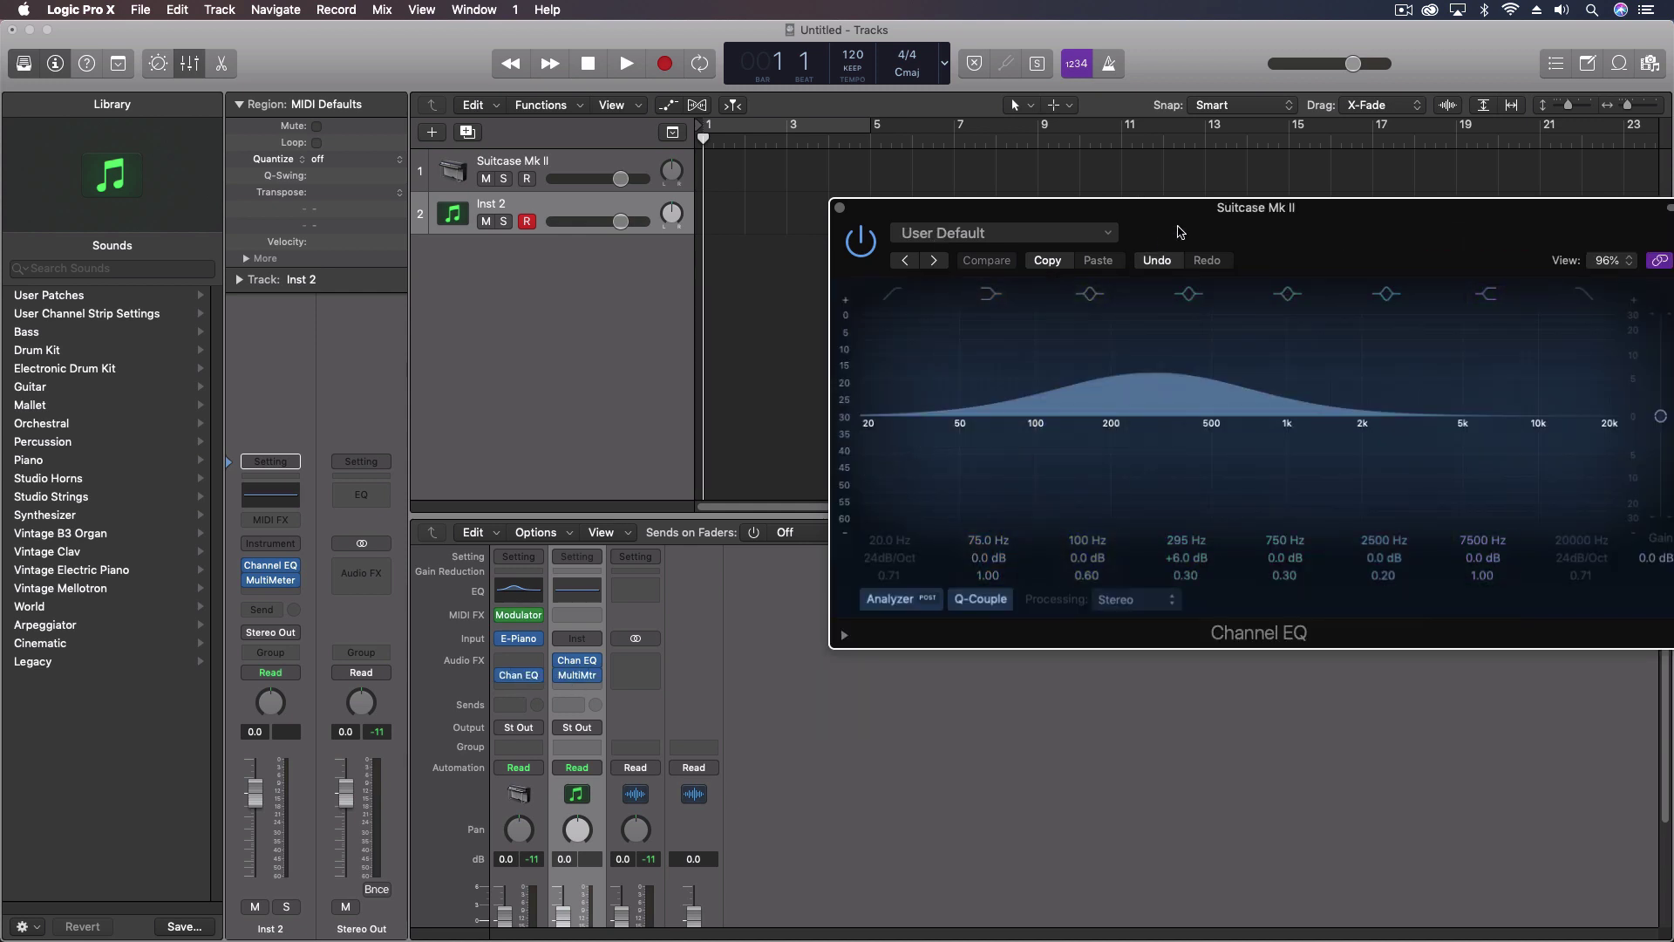
Move the Channel EQ window left, set linking to Multi, and close the window.
left_click_drag(1177, 234, 997, 213)
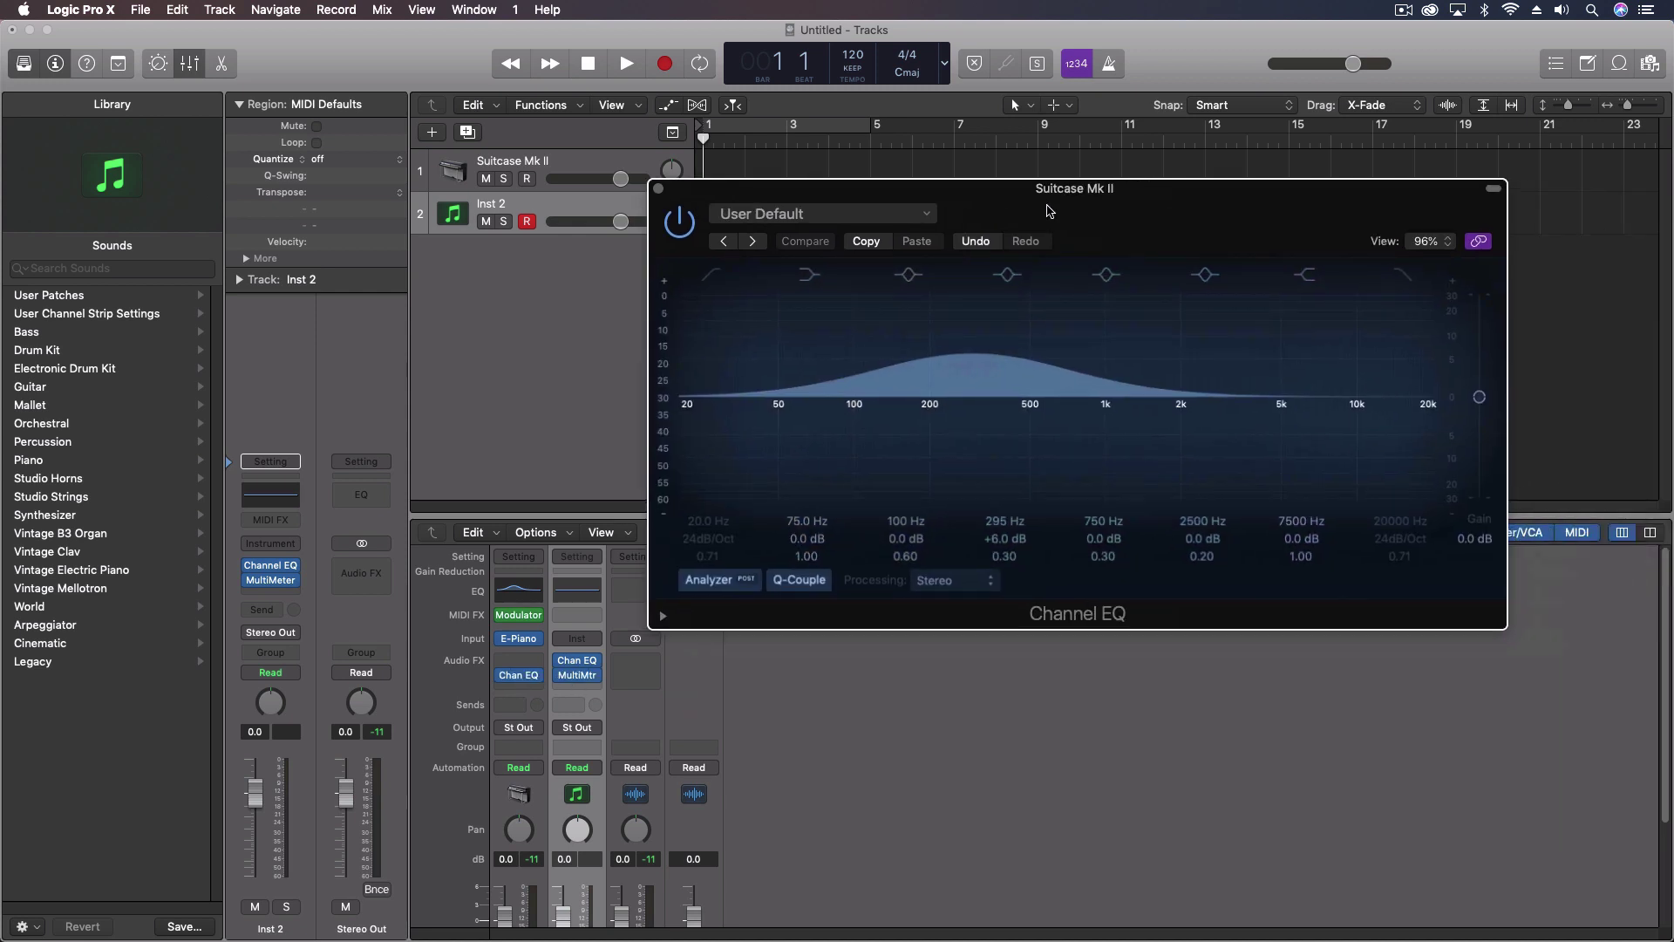
left_click(1480, 242)
left_click(1507, 285)
left_click(658, 192)
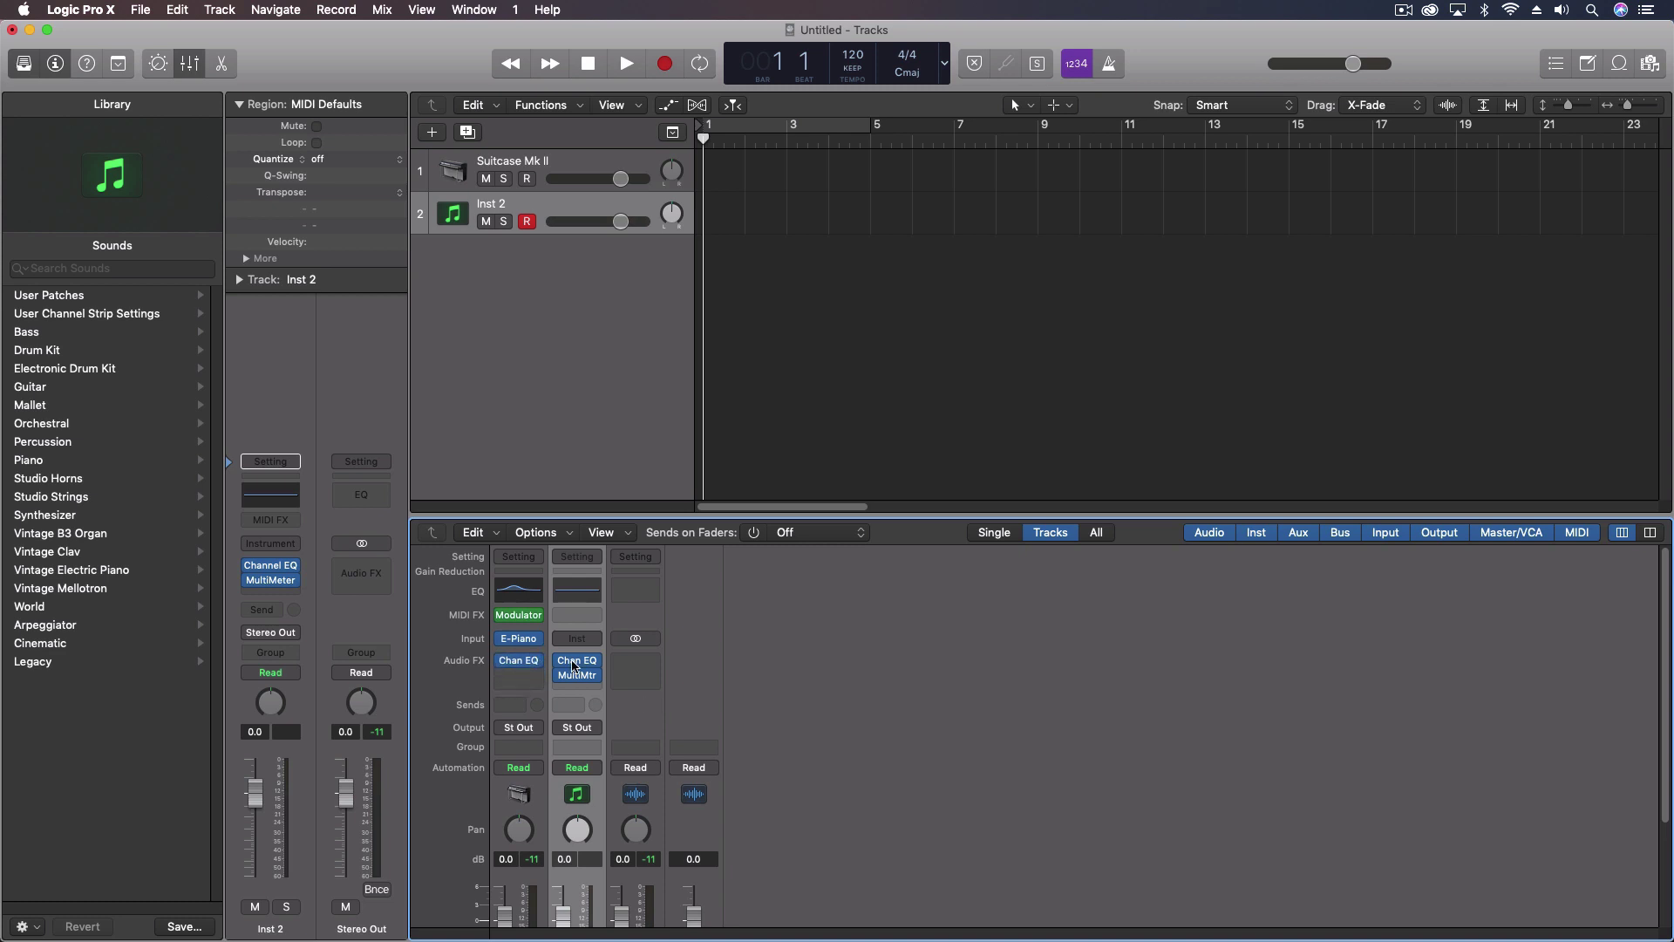
Open both tracks' Channel EQs, and Inst 2's MultiMeter in a separate window on the right.
mouse_move(518, 662)
left_click(518, 663)
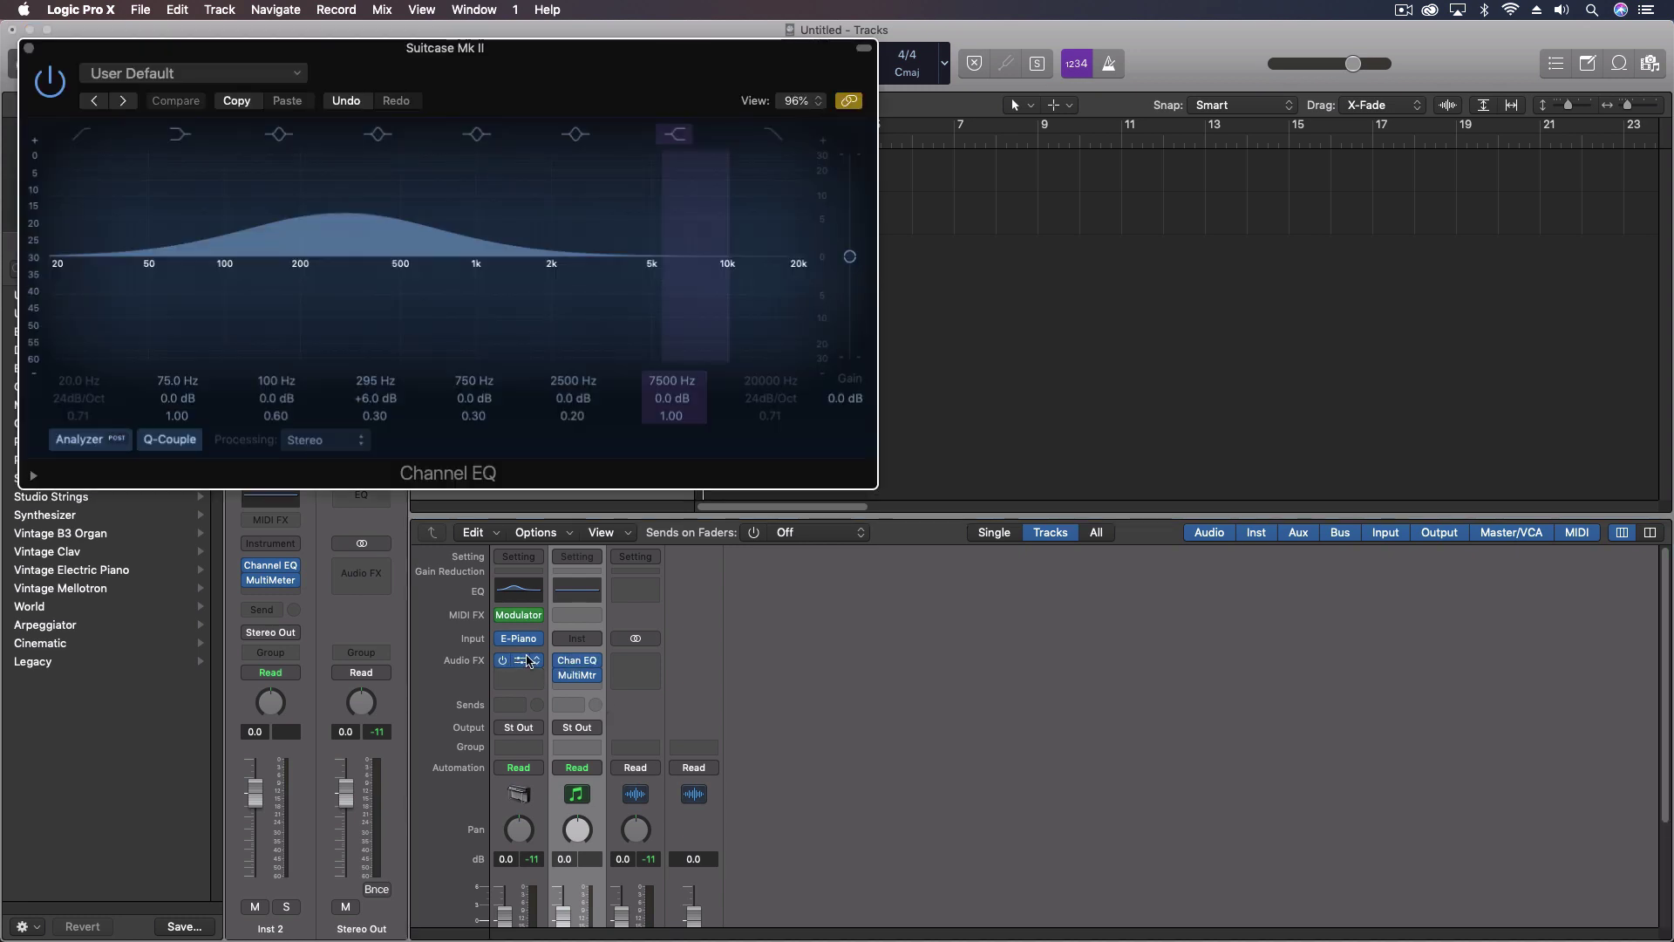
left_click(578, 663)
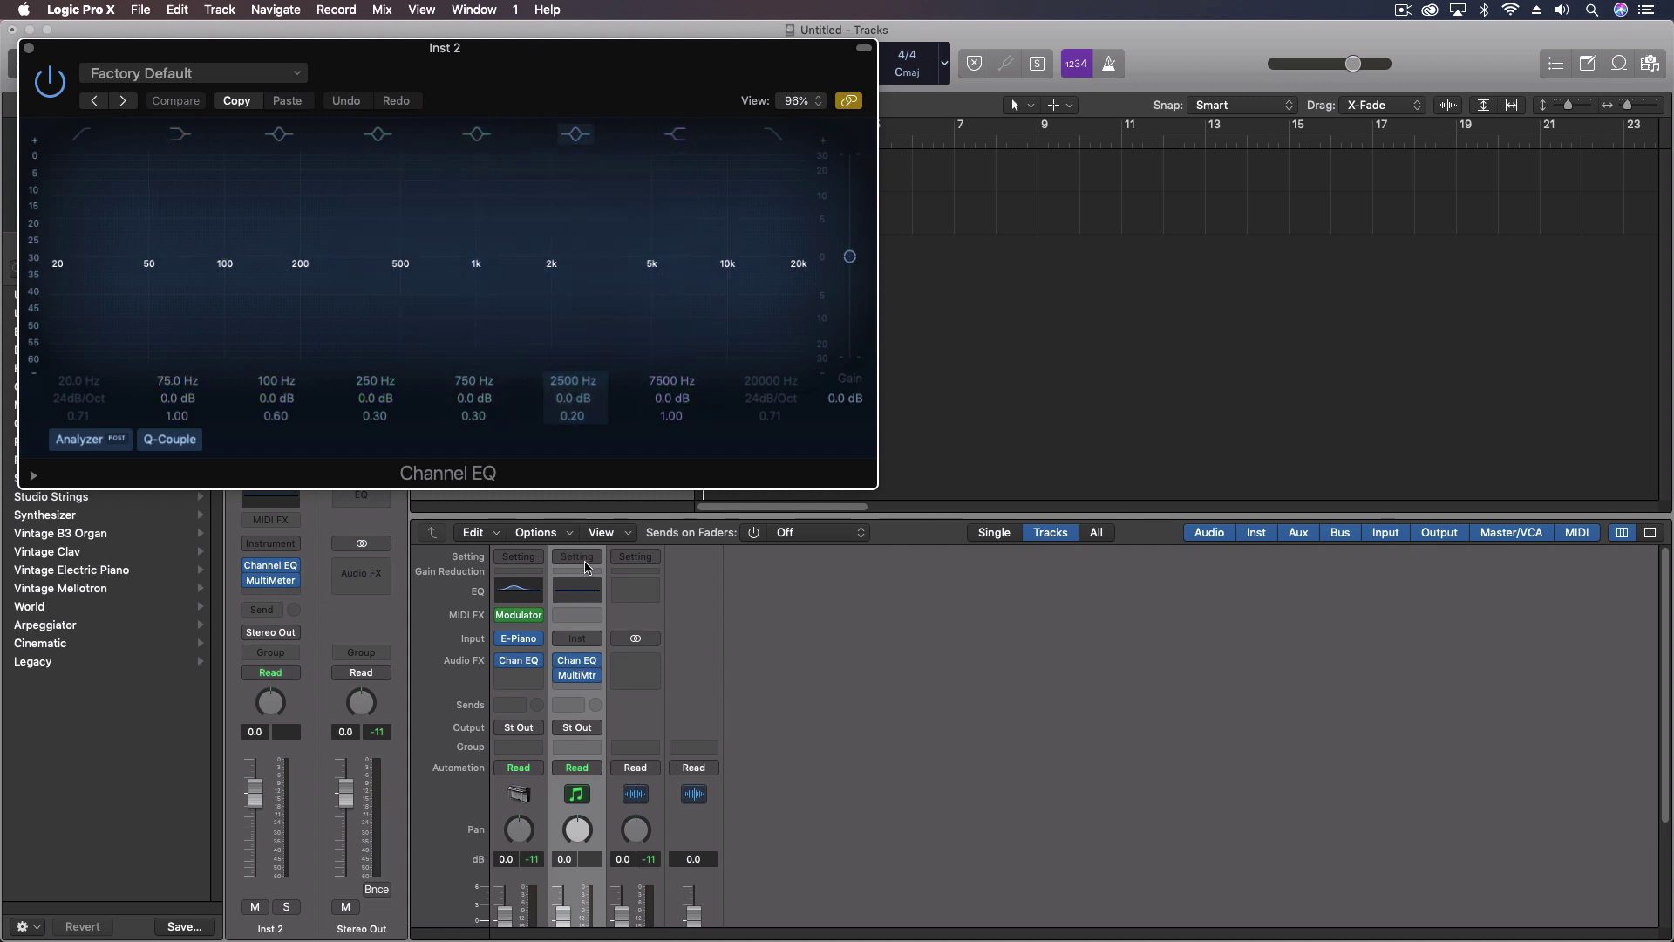
mouse_move(519, 660)
left_click(583, 676)
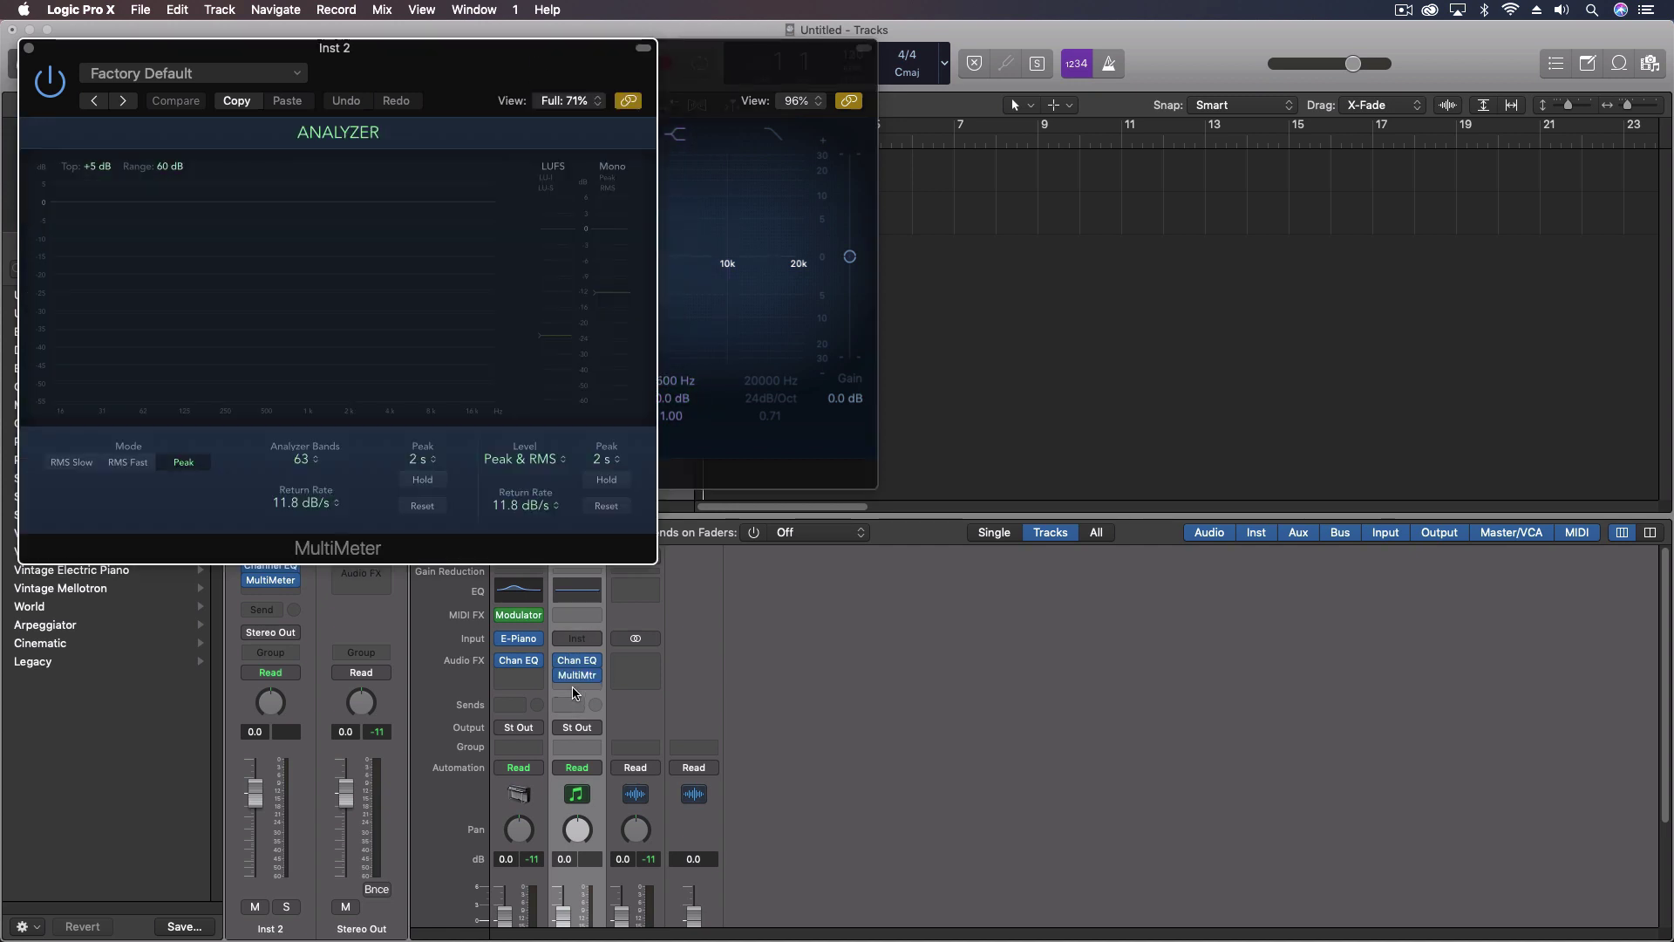
left_click_drag(460, 56, 1475, 84)
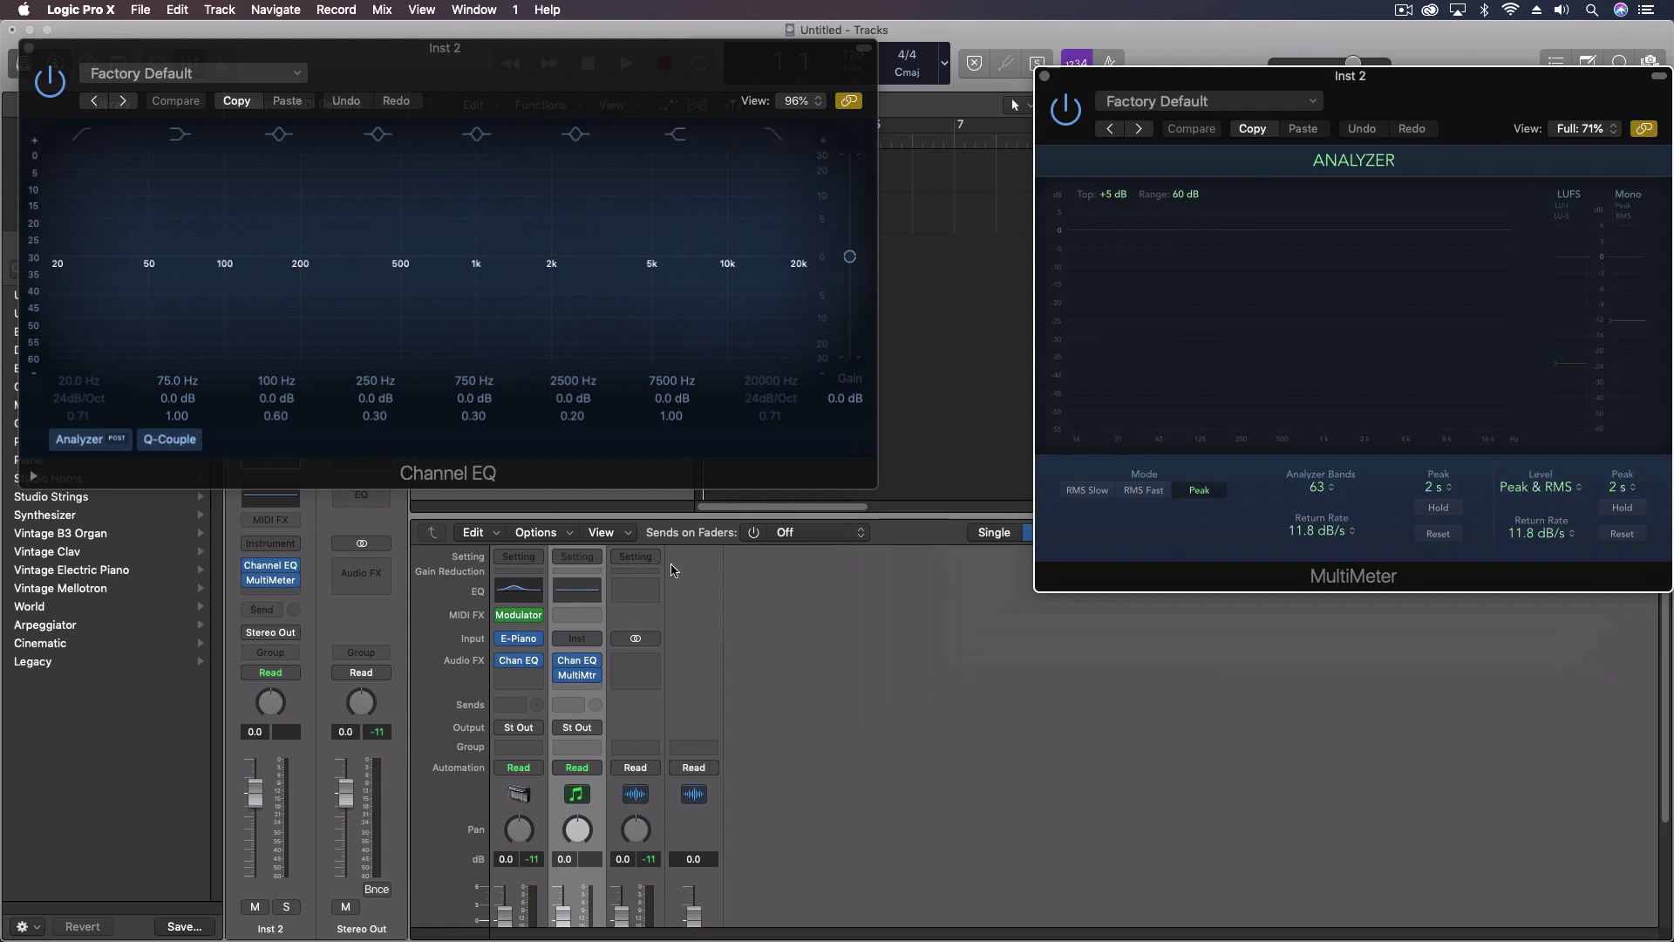
left_click(510, 678)
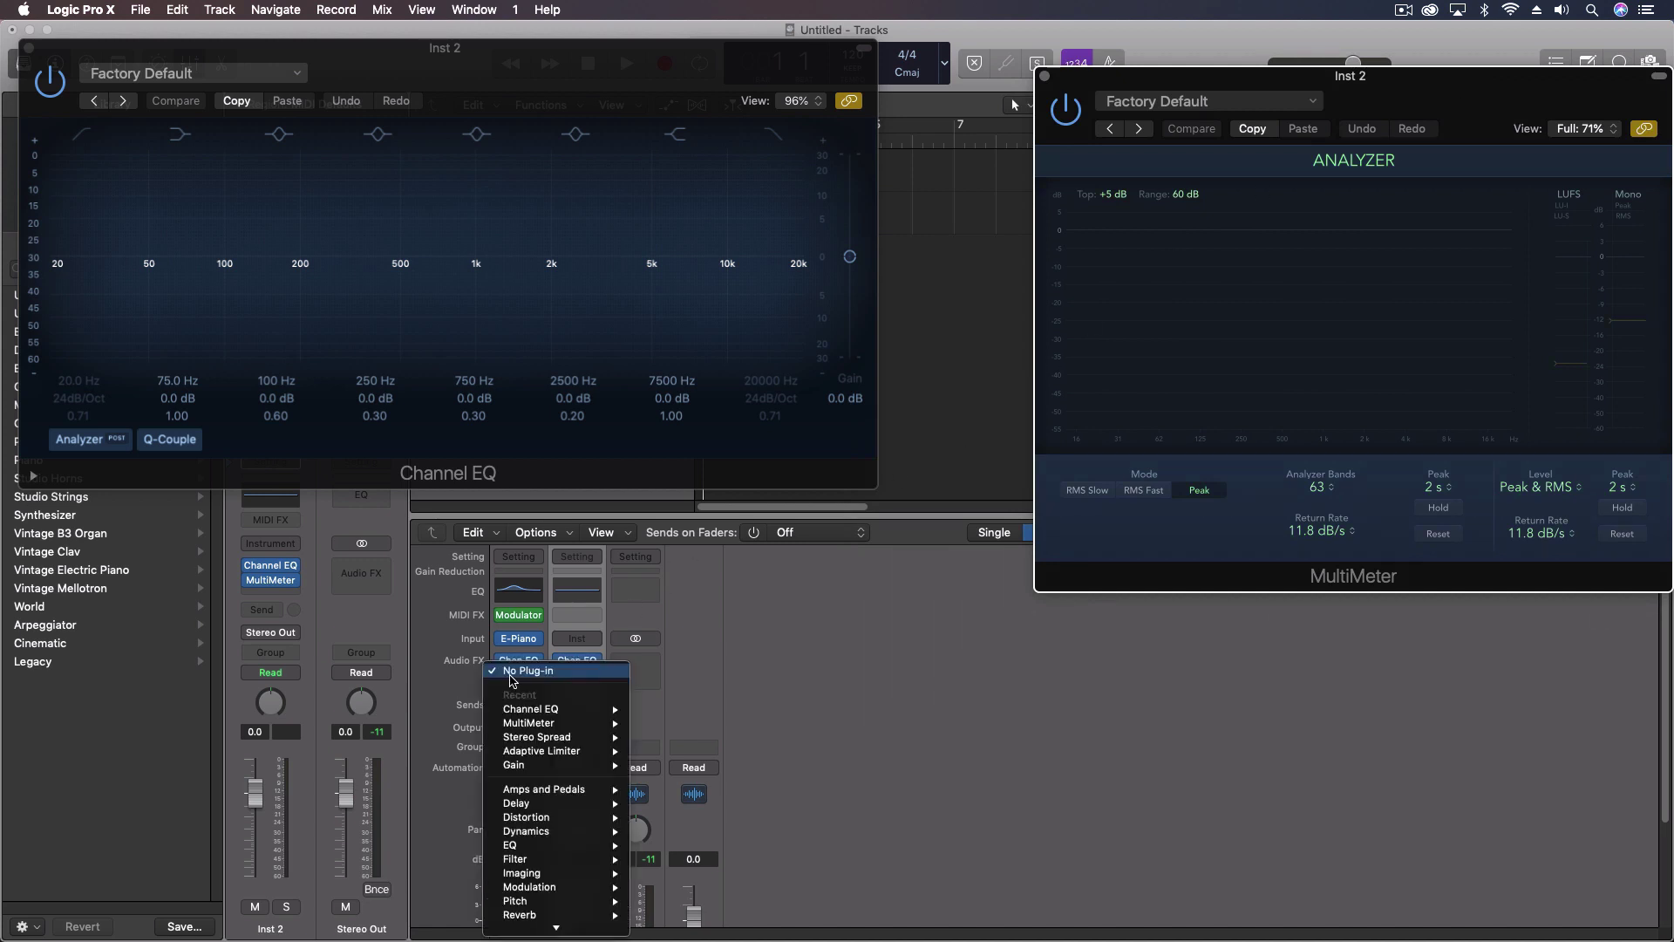
mouse_move(538, 736)
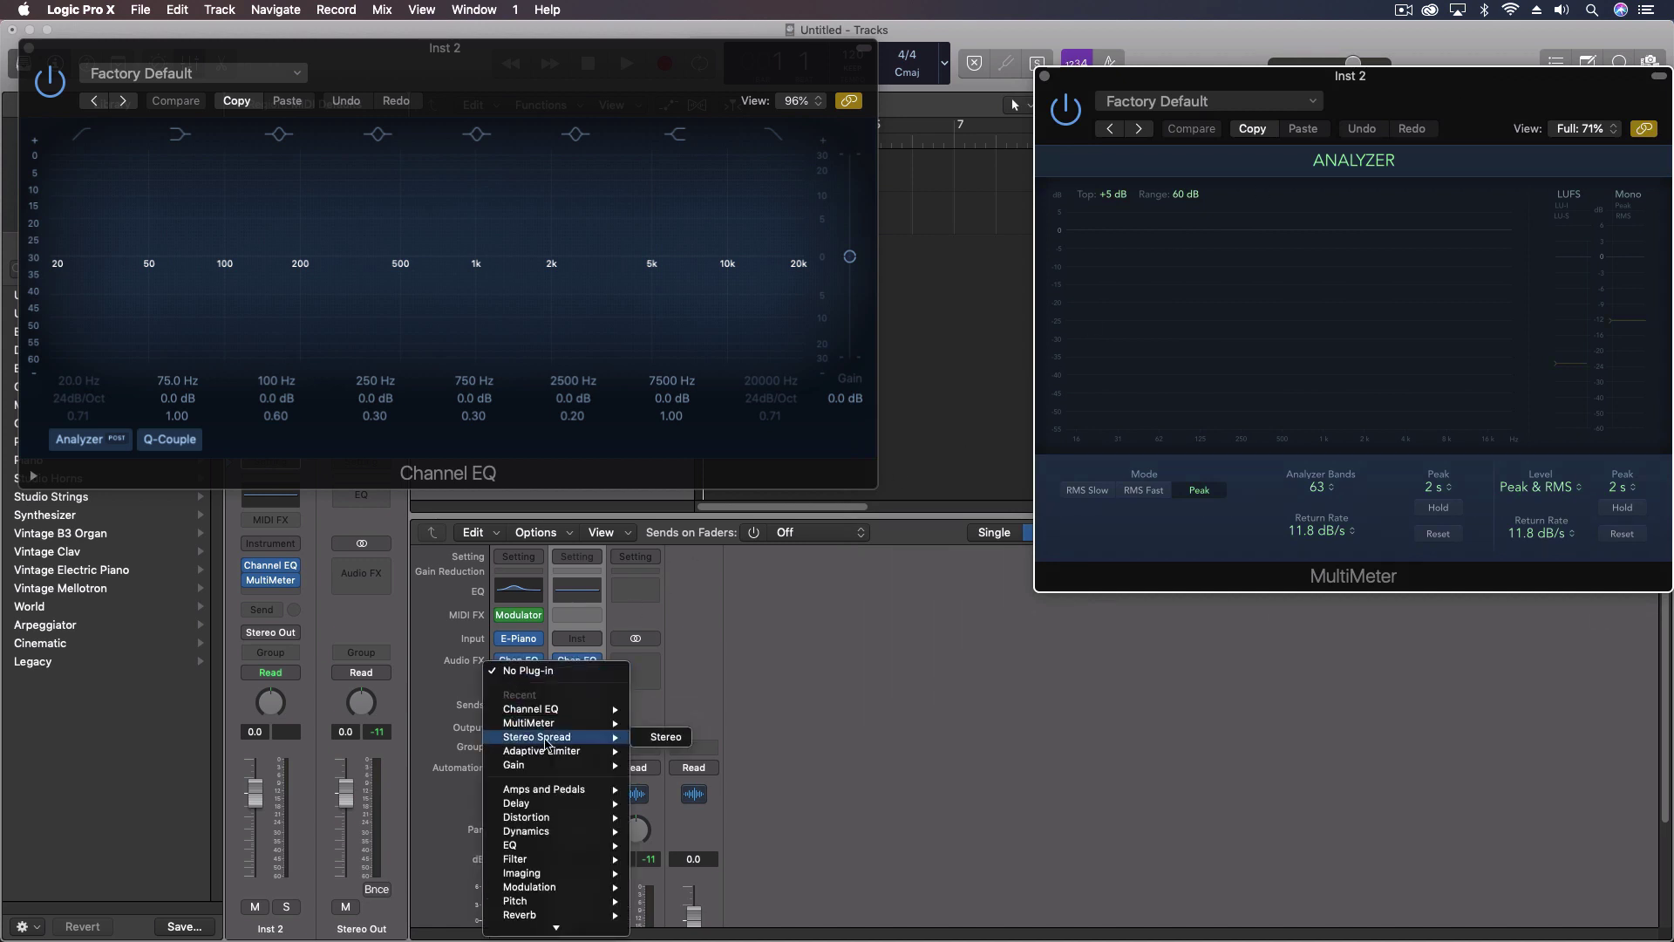
Insert Stereo Spread on Suitcase Mk II, shift its window left, and switch between the strips' plug-in windows.
left_click(664, 738)
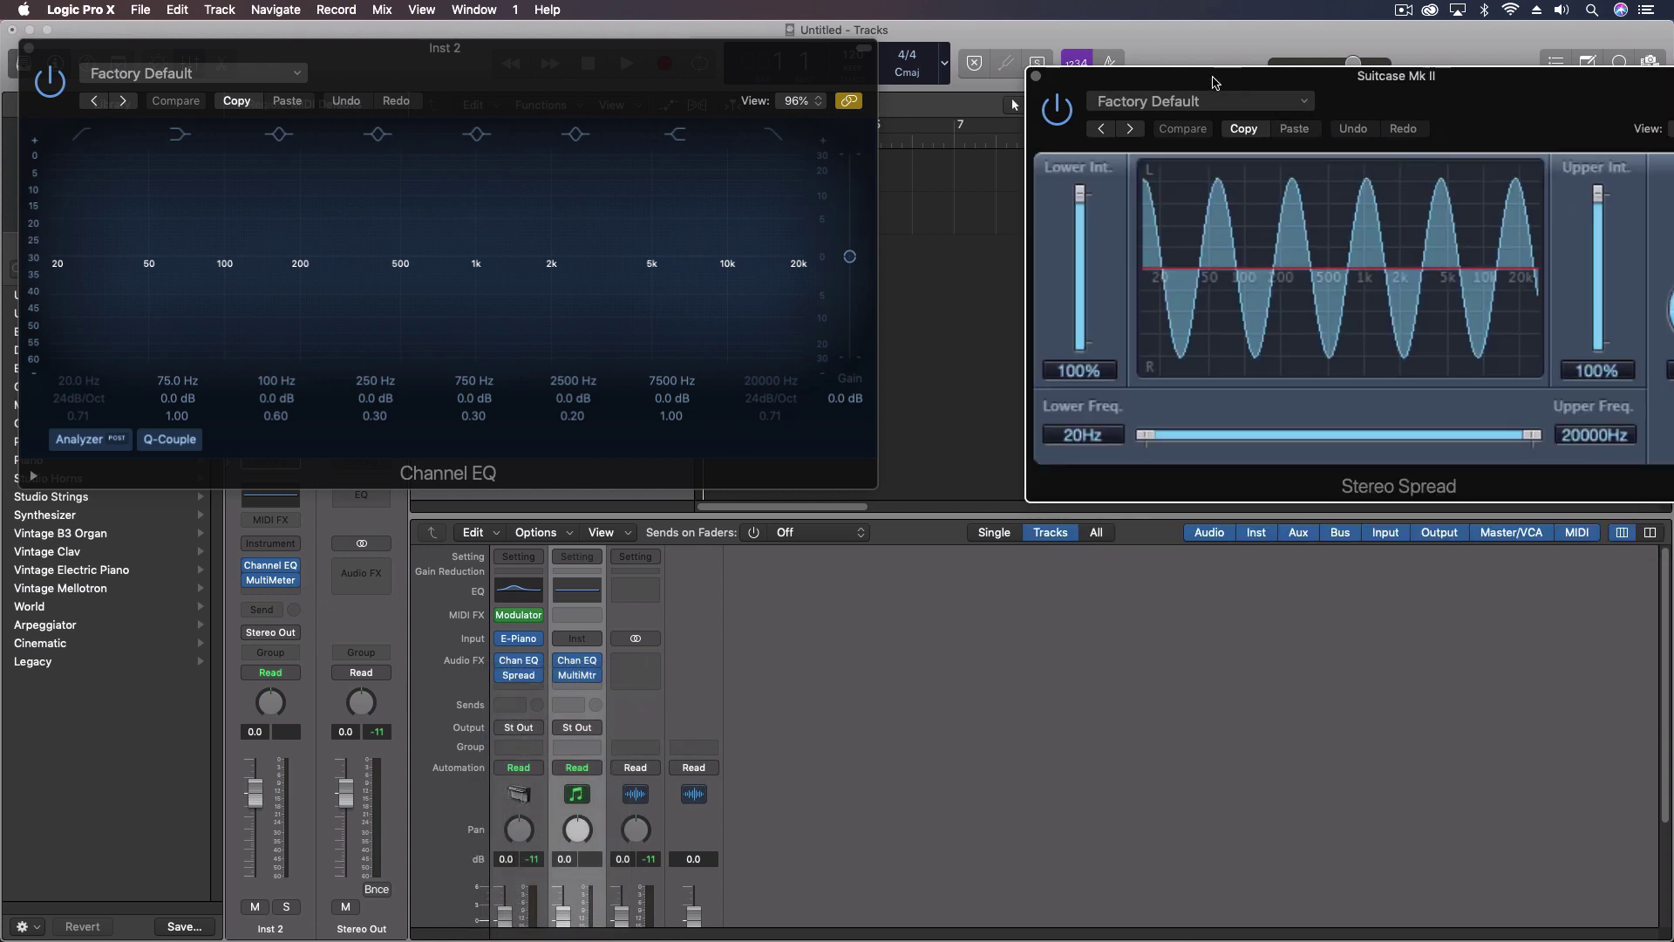
mouse_move(1231, 79)
left_mouse_down()
mouse_move(1005, 95)
mouse_move(1059, 89)
left_mouse_up()
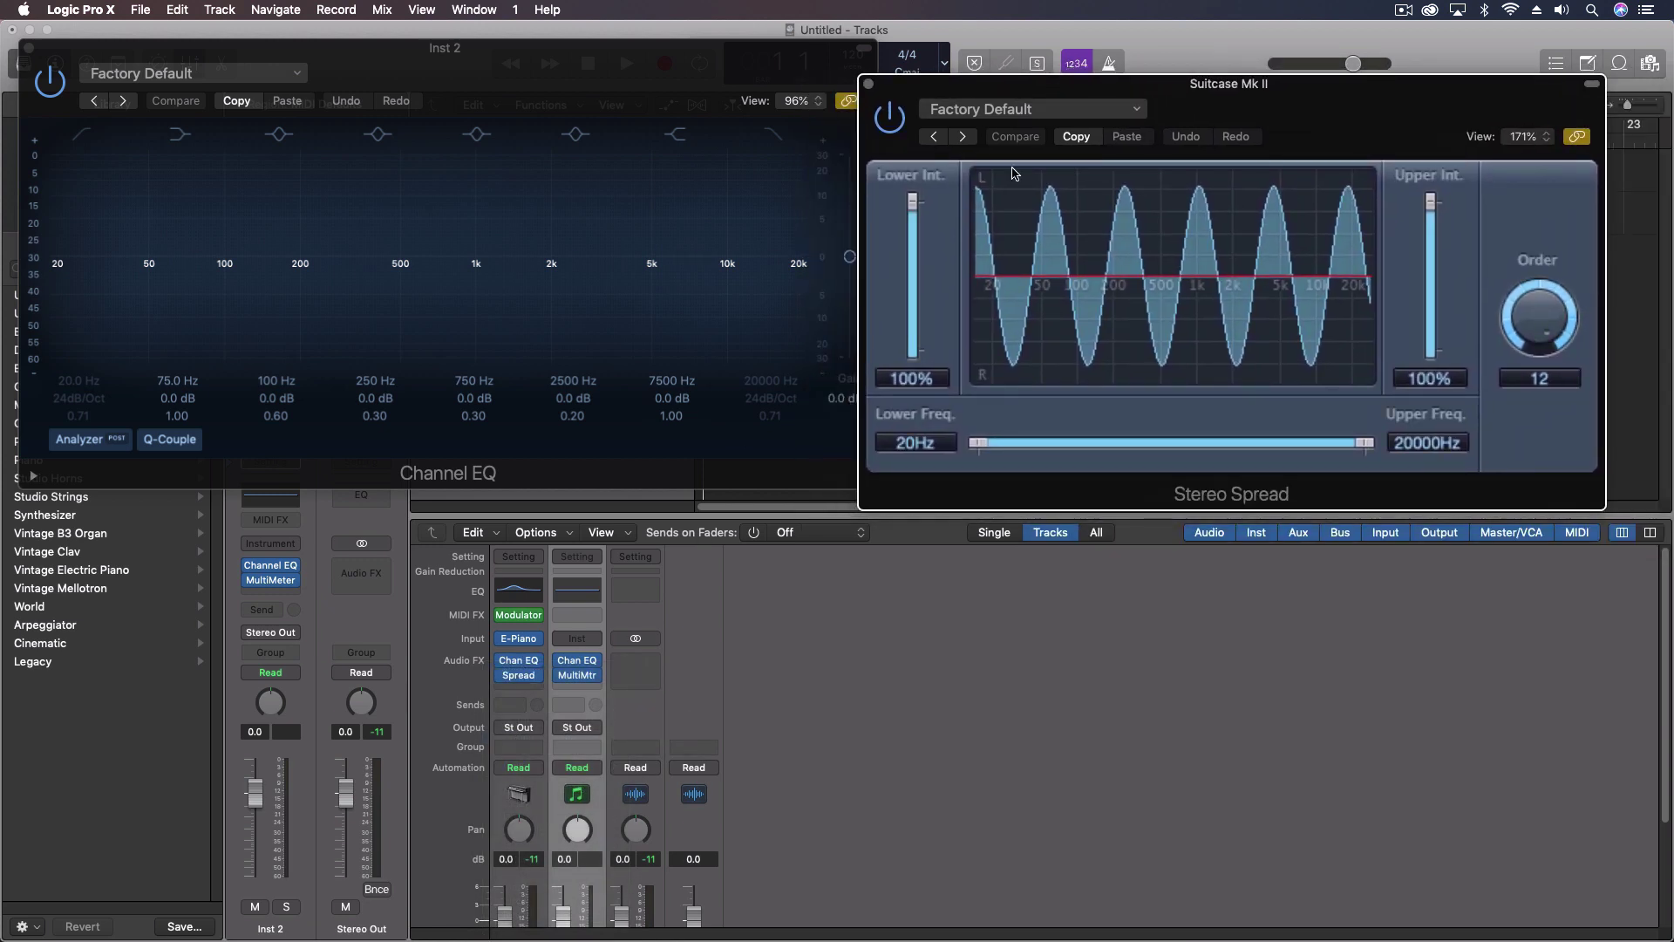
left_click(577, 671)
left_click(537, 675)
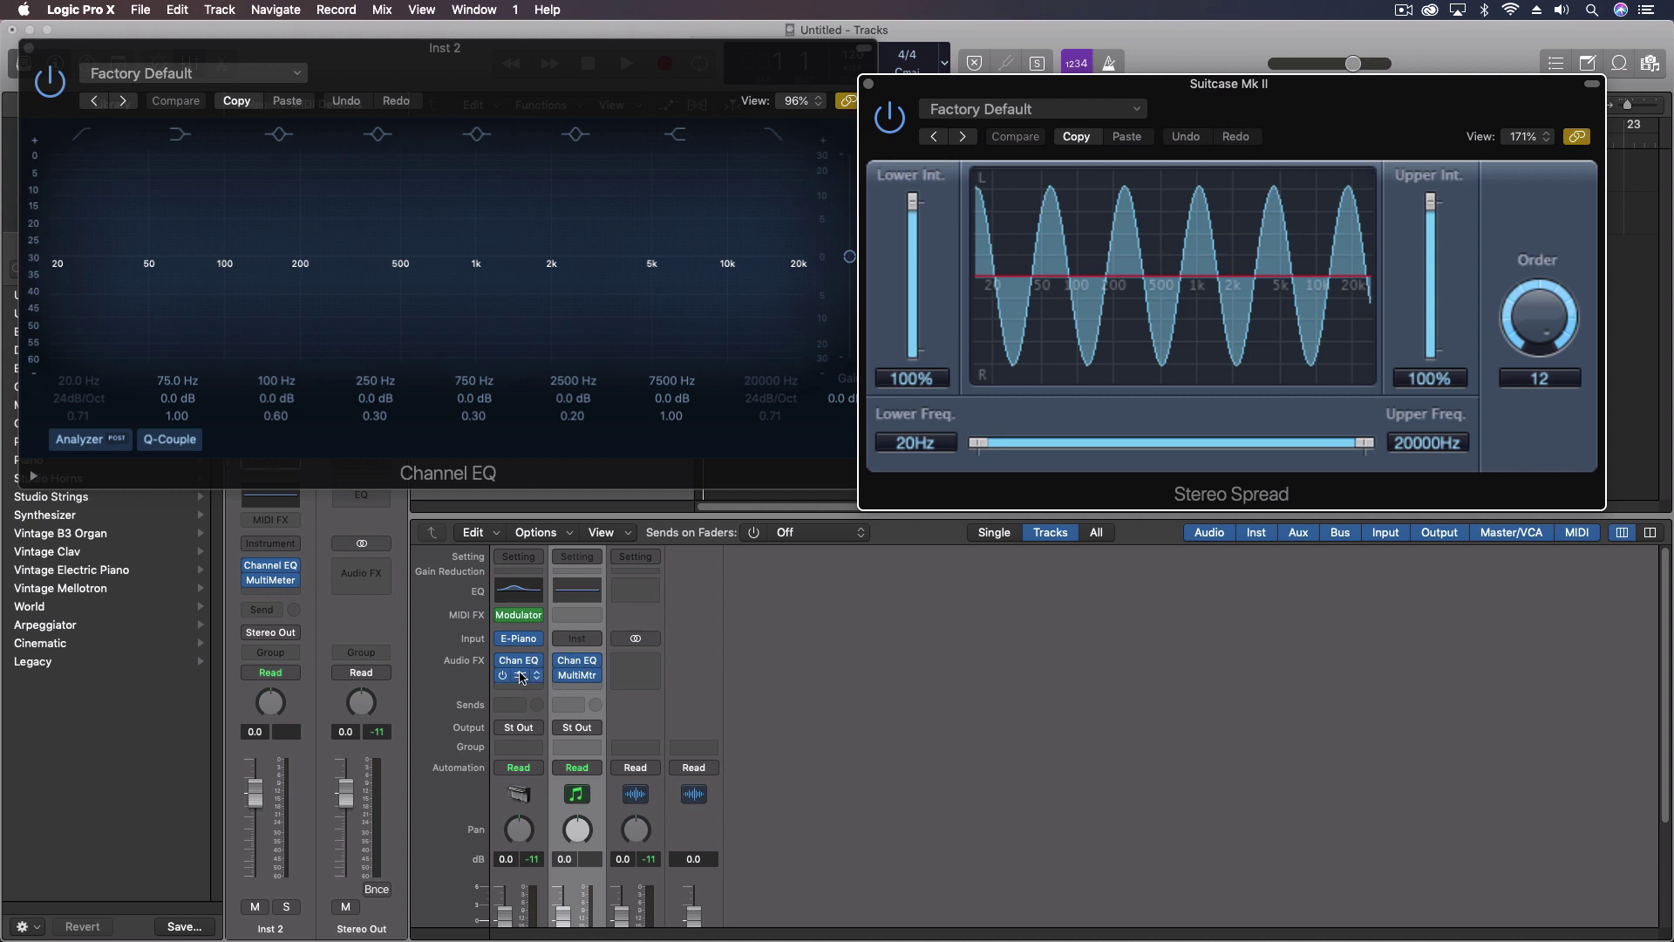
left_click(583, 667)
left_click(518, 662)
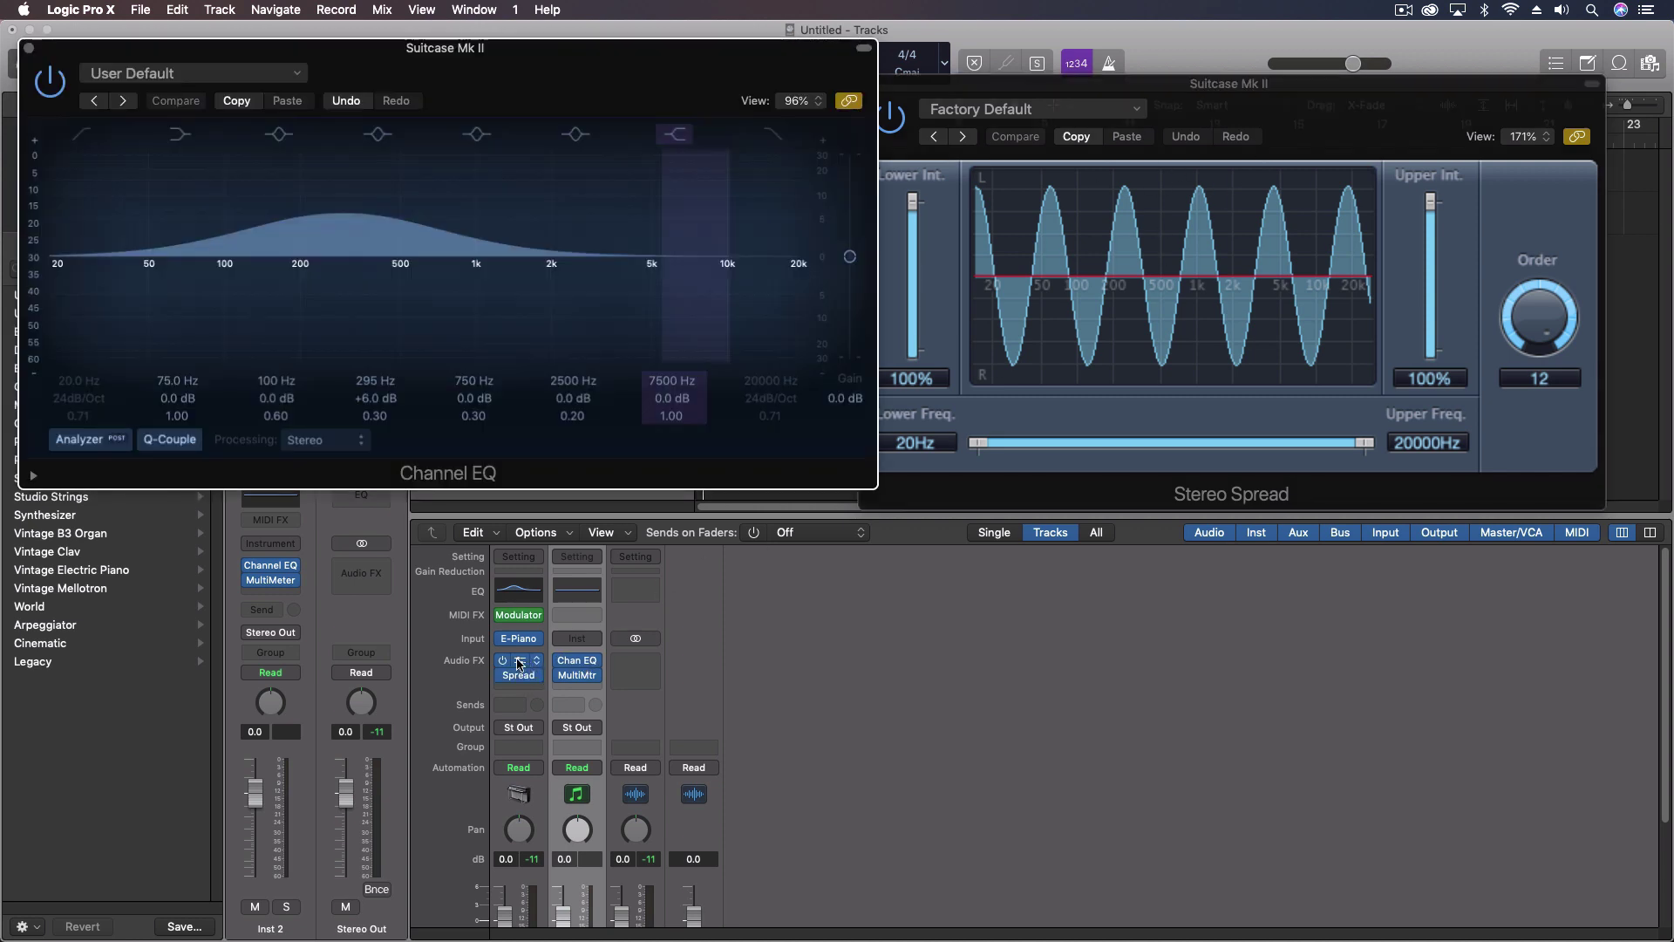
View both tracks' Channel EQs, then drag Suitcase Mk II's Stereo Spread below the Channel EQ.
left_click(581, 662)
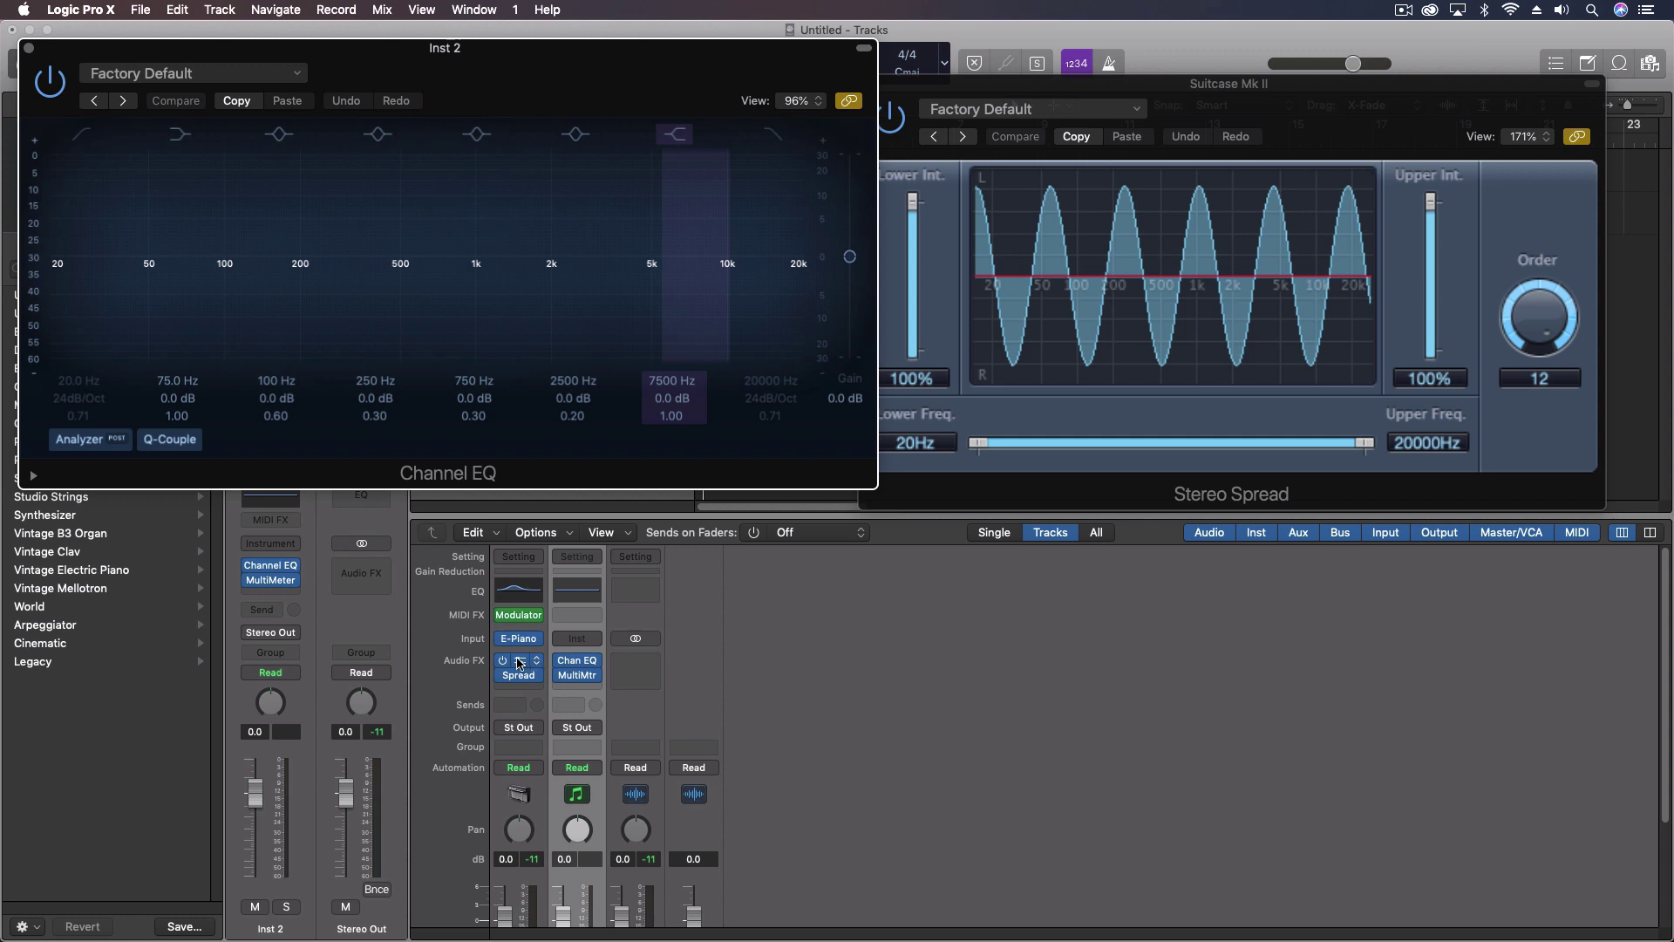
left_click(518, 662)
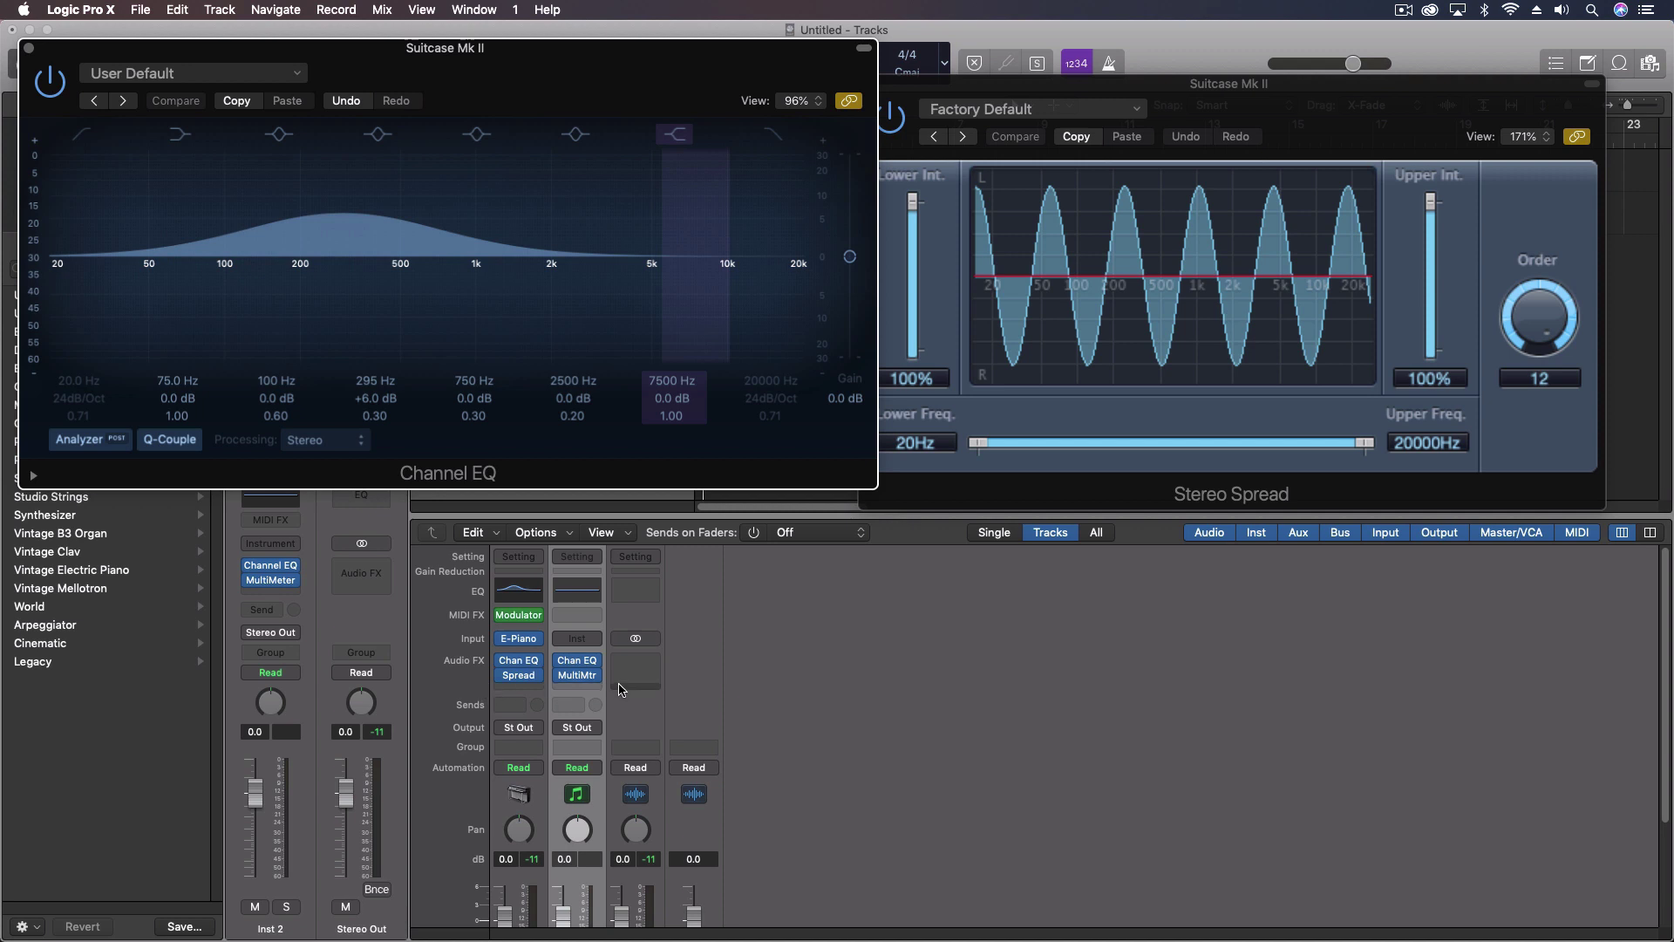
mouse_move(577, 674)
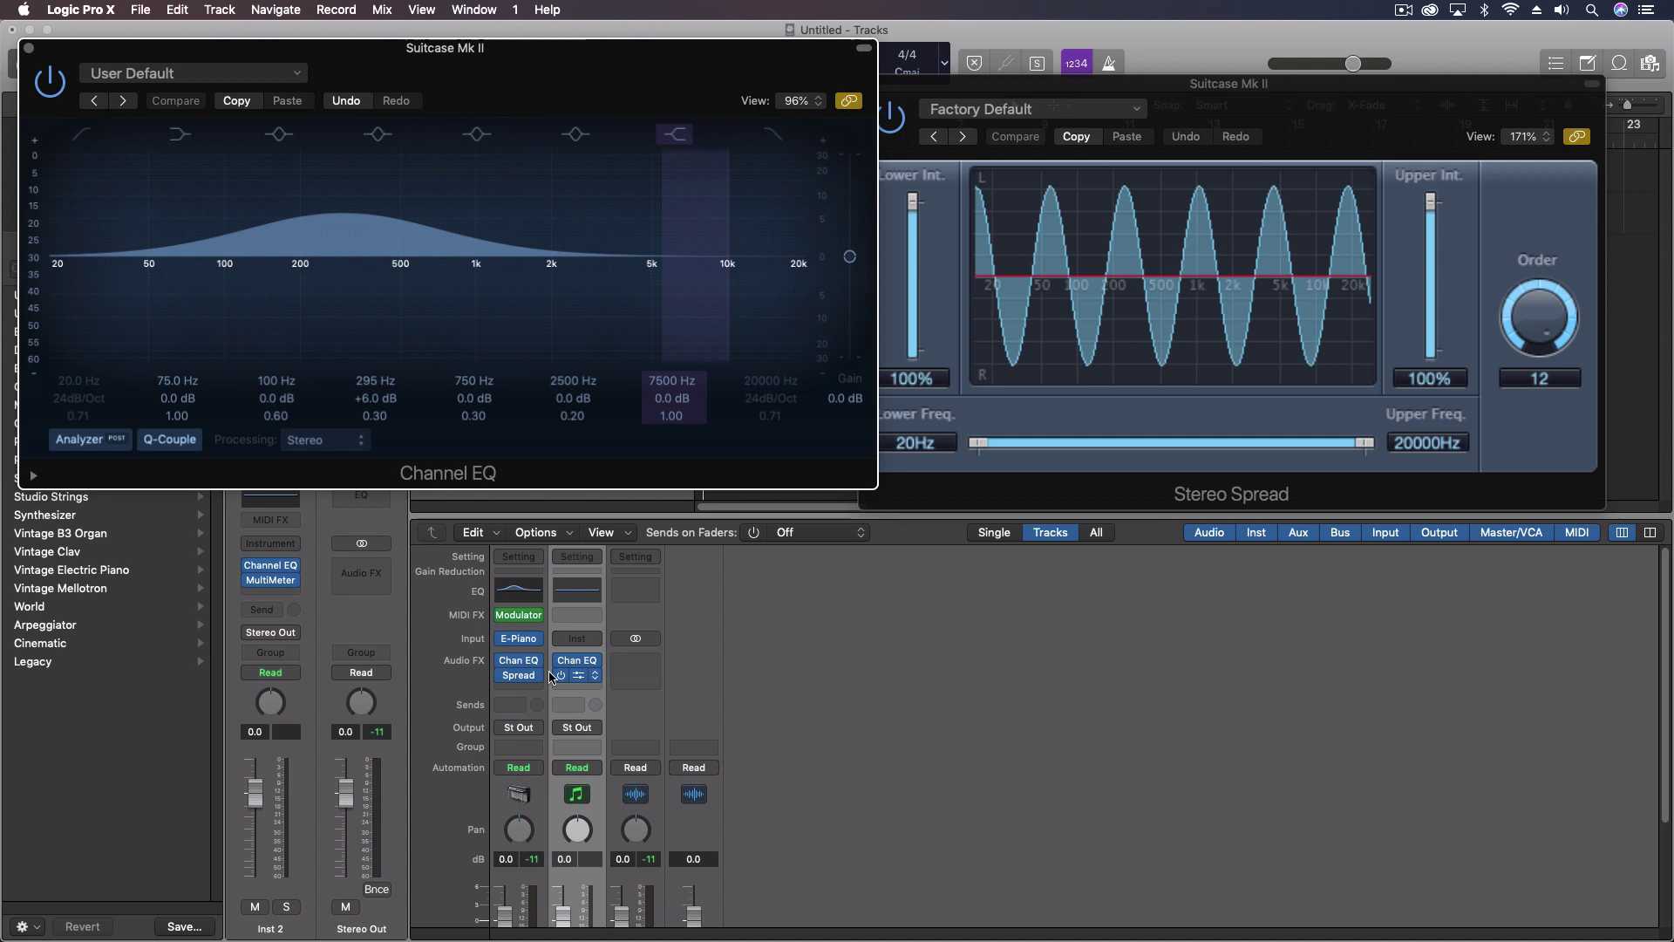
mouse_move(518, 675)
left_mouse_down()
mouse_move(515, 692)
mouse_move(570, 677)
mouse_move(577, 690)
mouse_move(523, 667)
left_mouse_up()
Insert a Dynamics Compressor on both Suitcase Mk II and Inst 2.
left_click(526, 660)
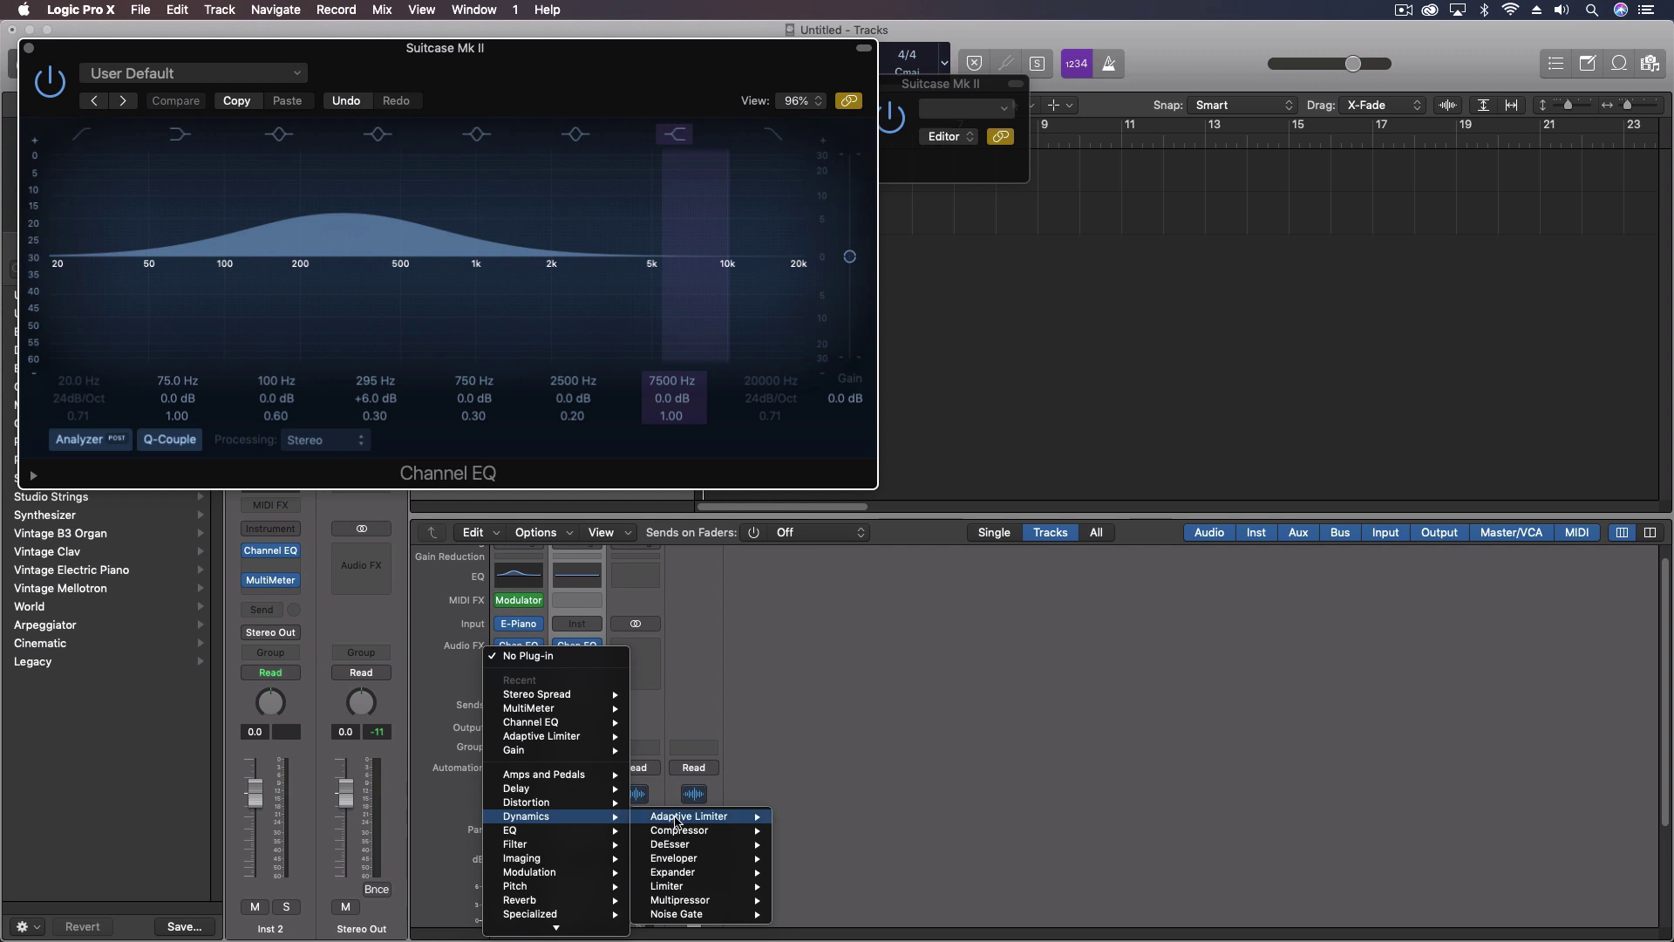
mouse_move(681, 829)
left_click(807, 830)
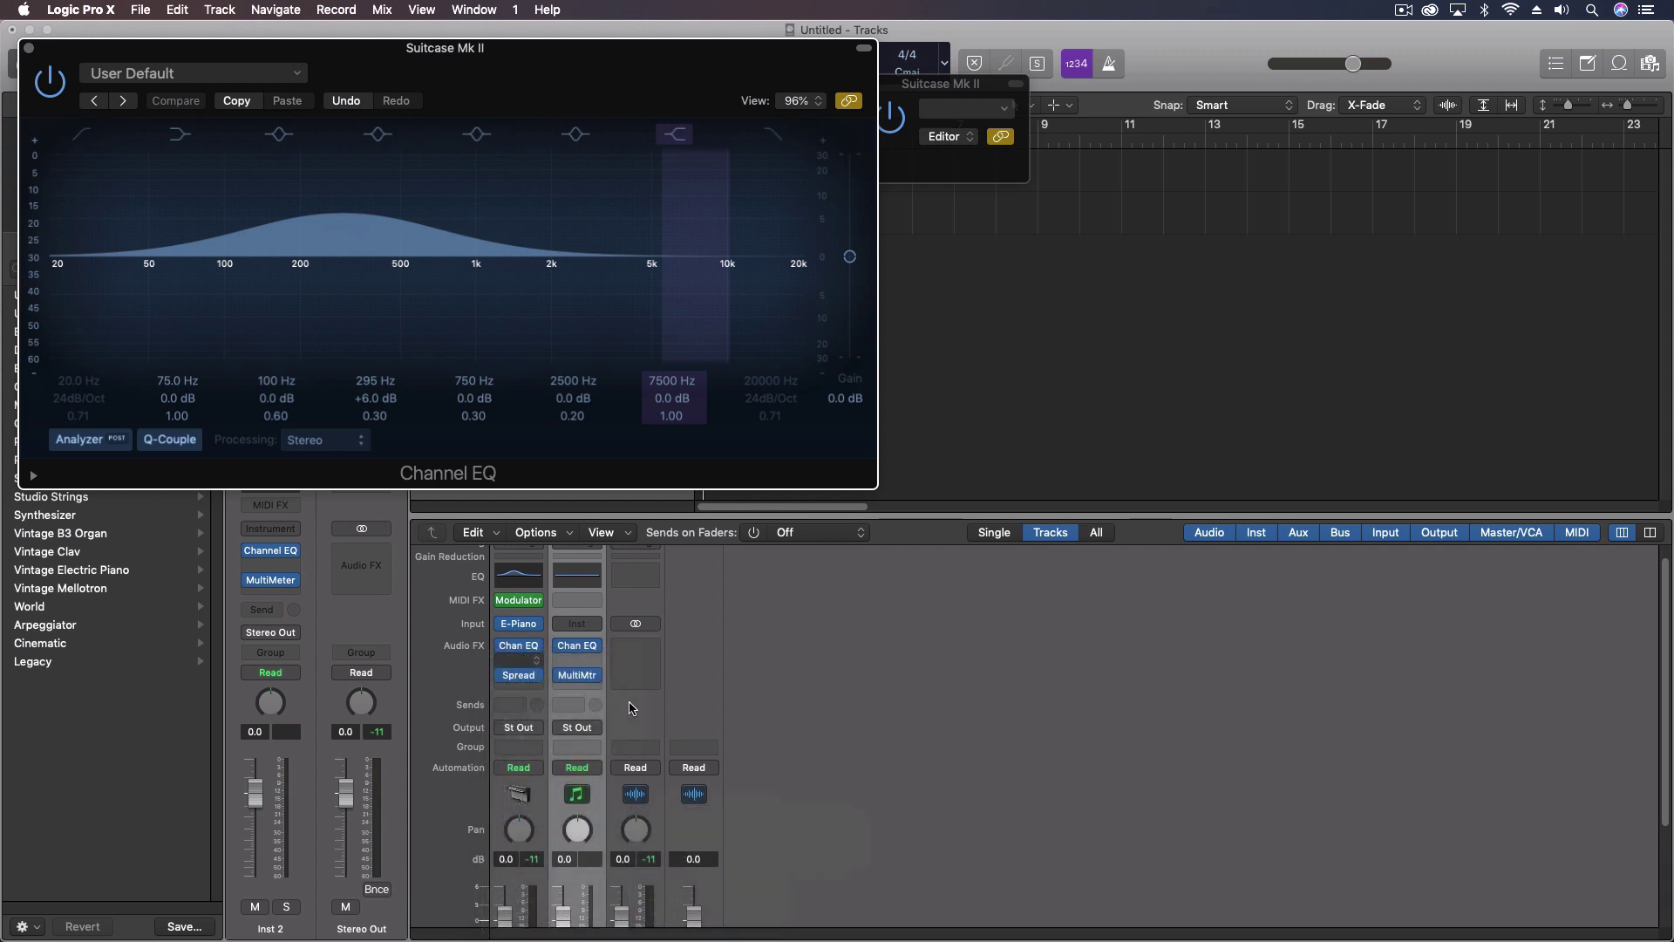
left_click(572, 663)
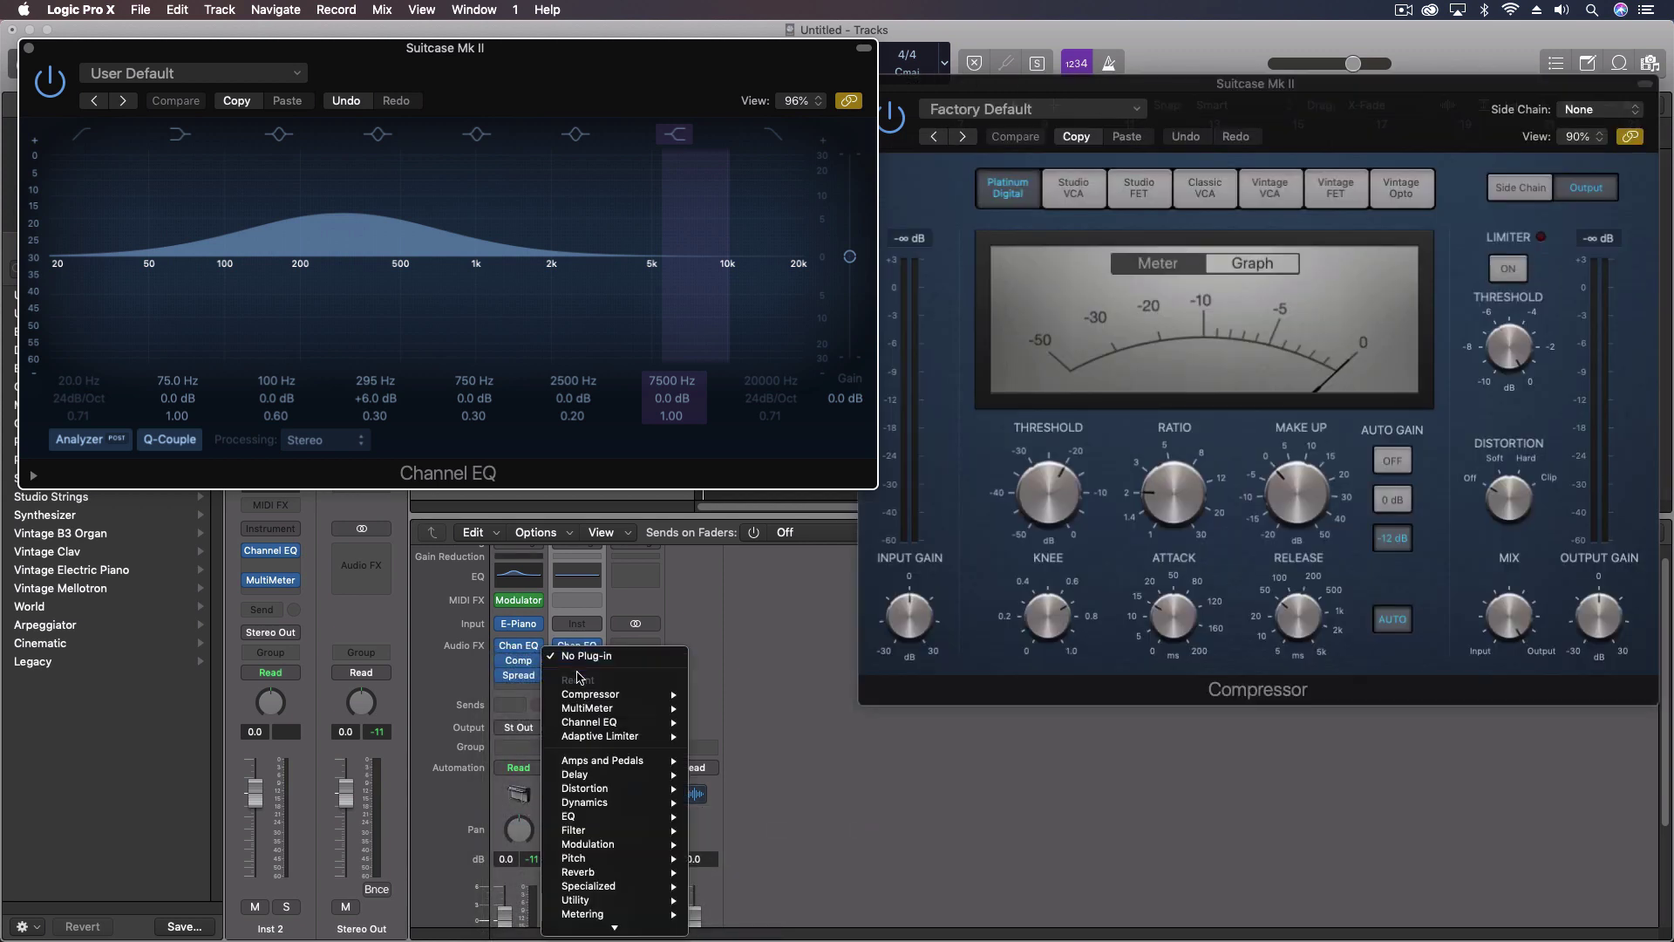
mouse_move(615, 695)
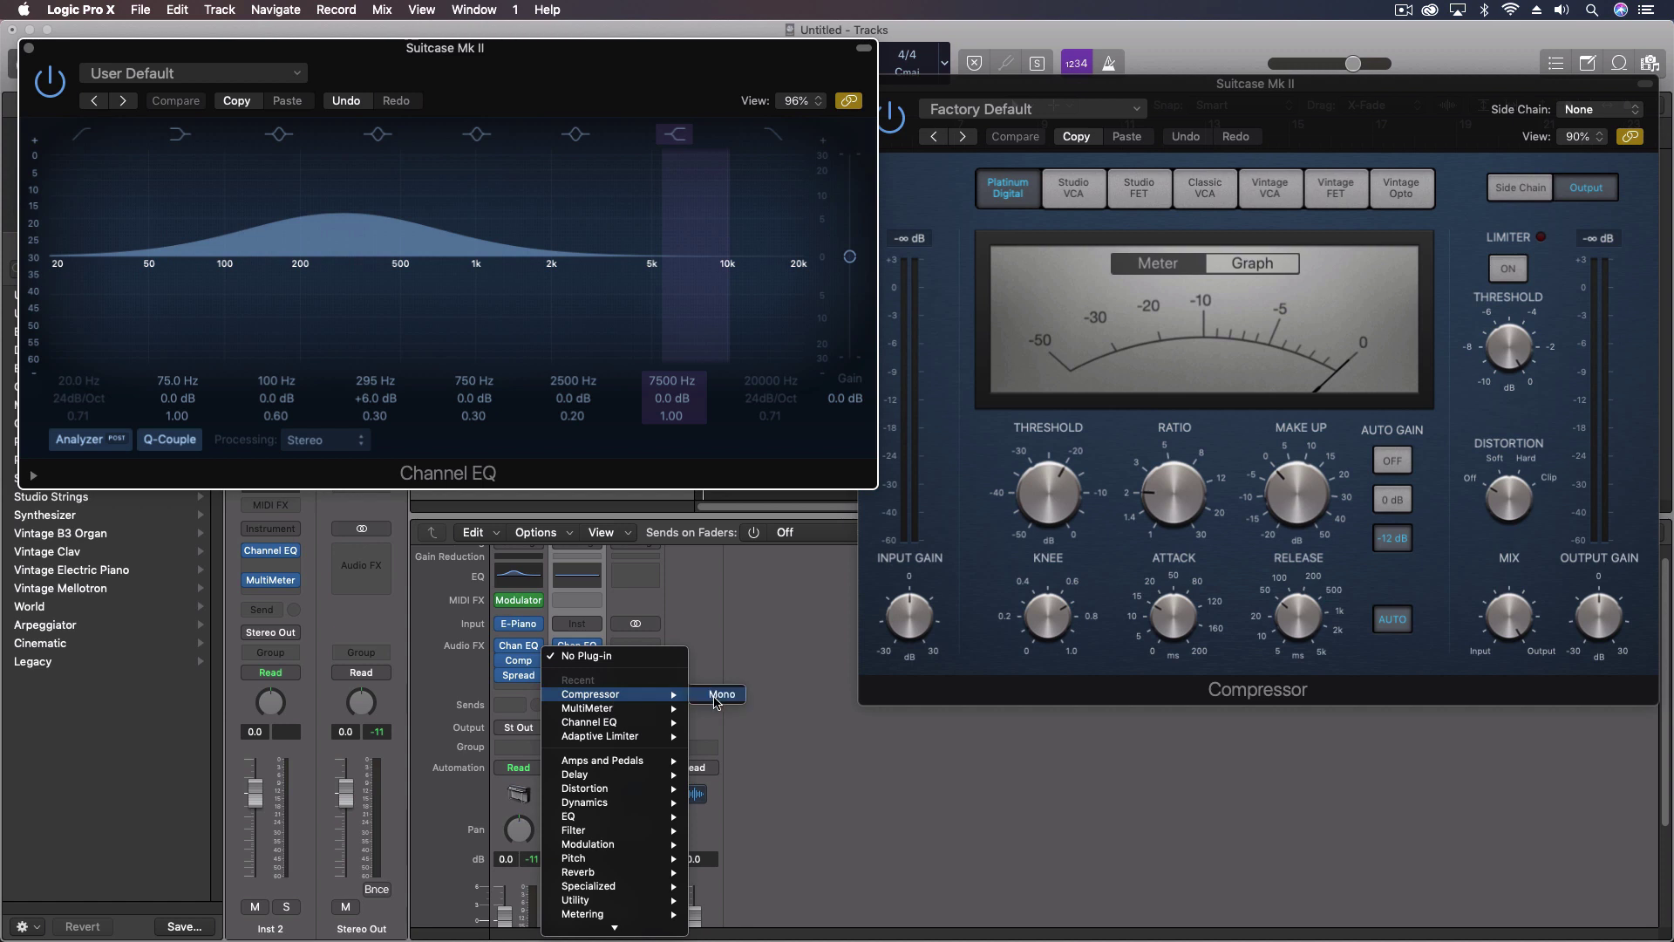
left_click(713, 698)
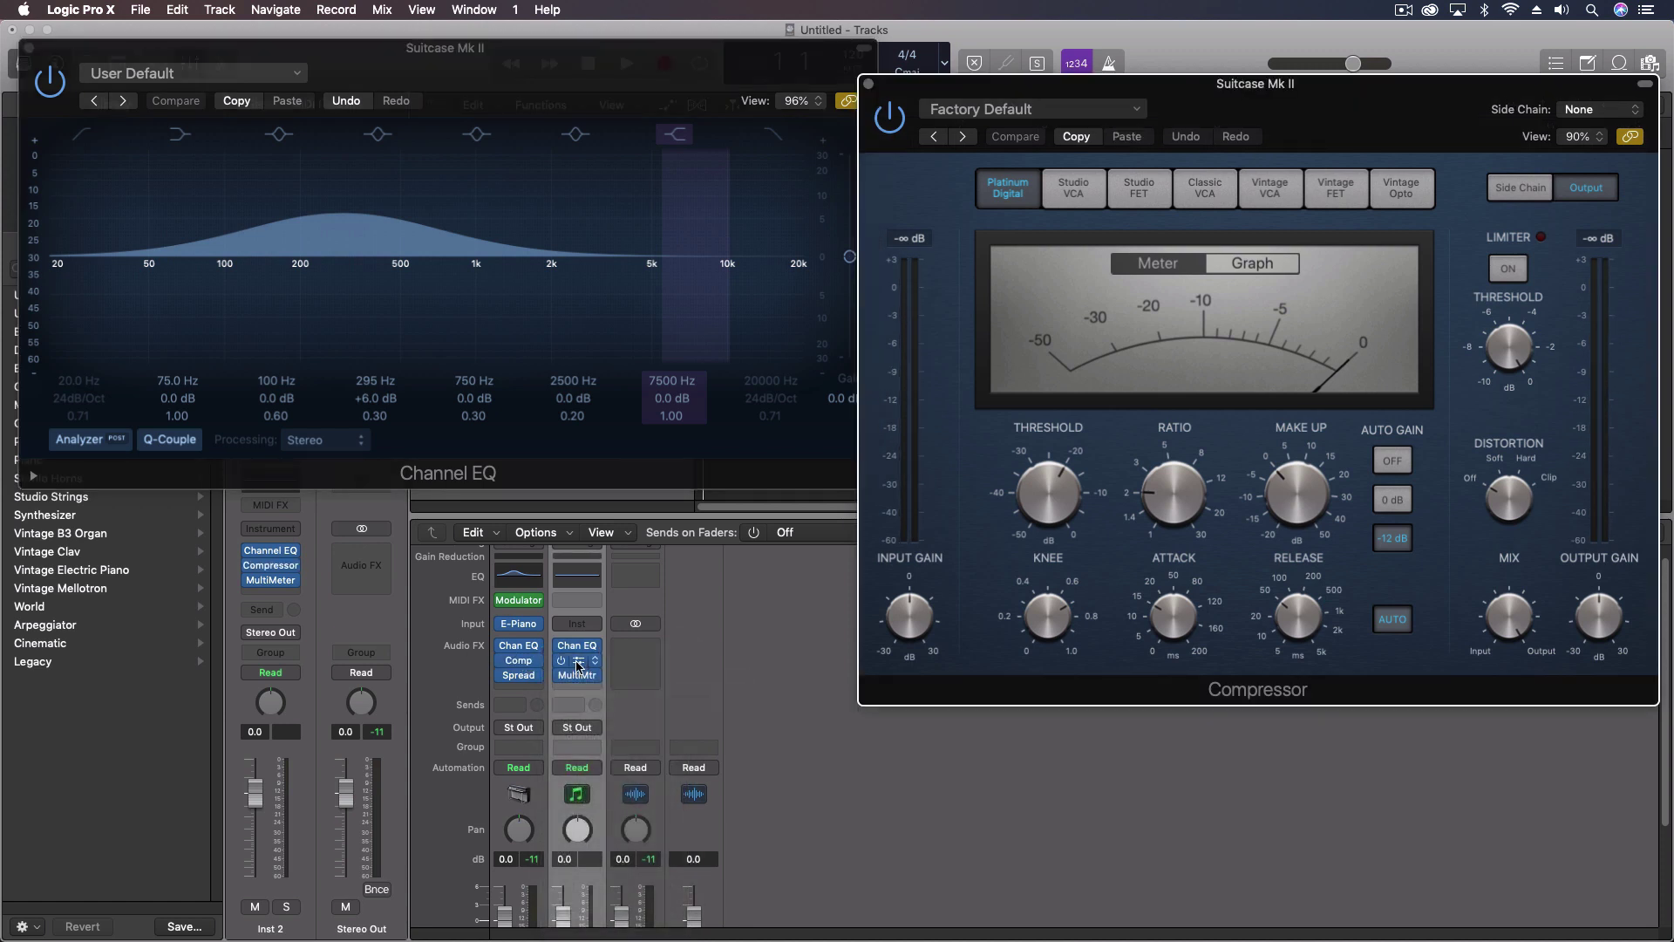
Set Suitcase Mk II's compressor to Studio FET and Inst 2's to Vintage Opto, comparing them.
left_click(1133, 191)
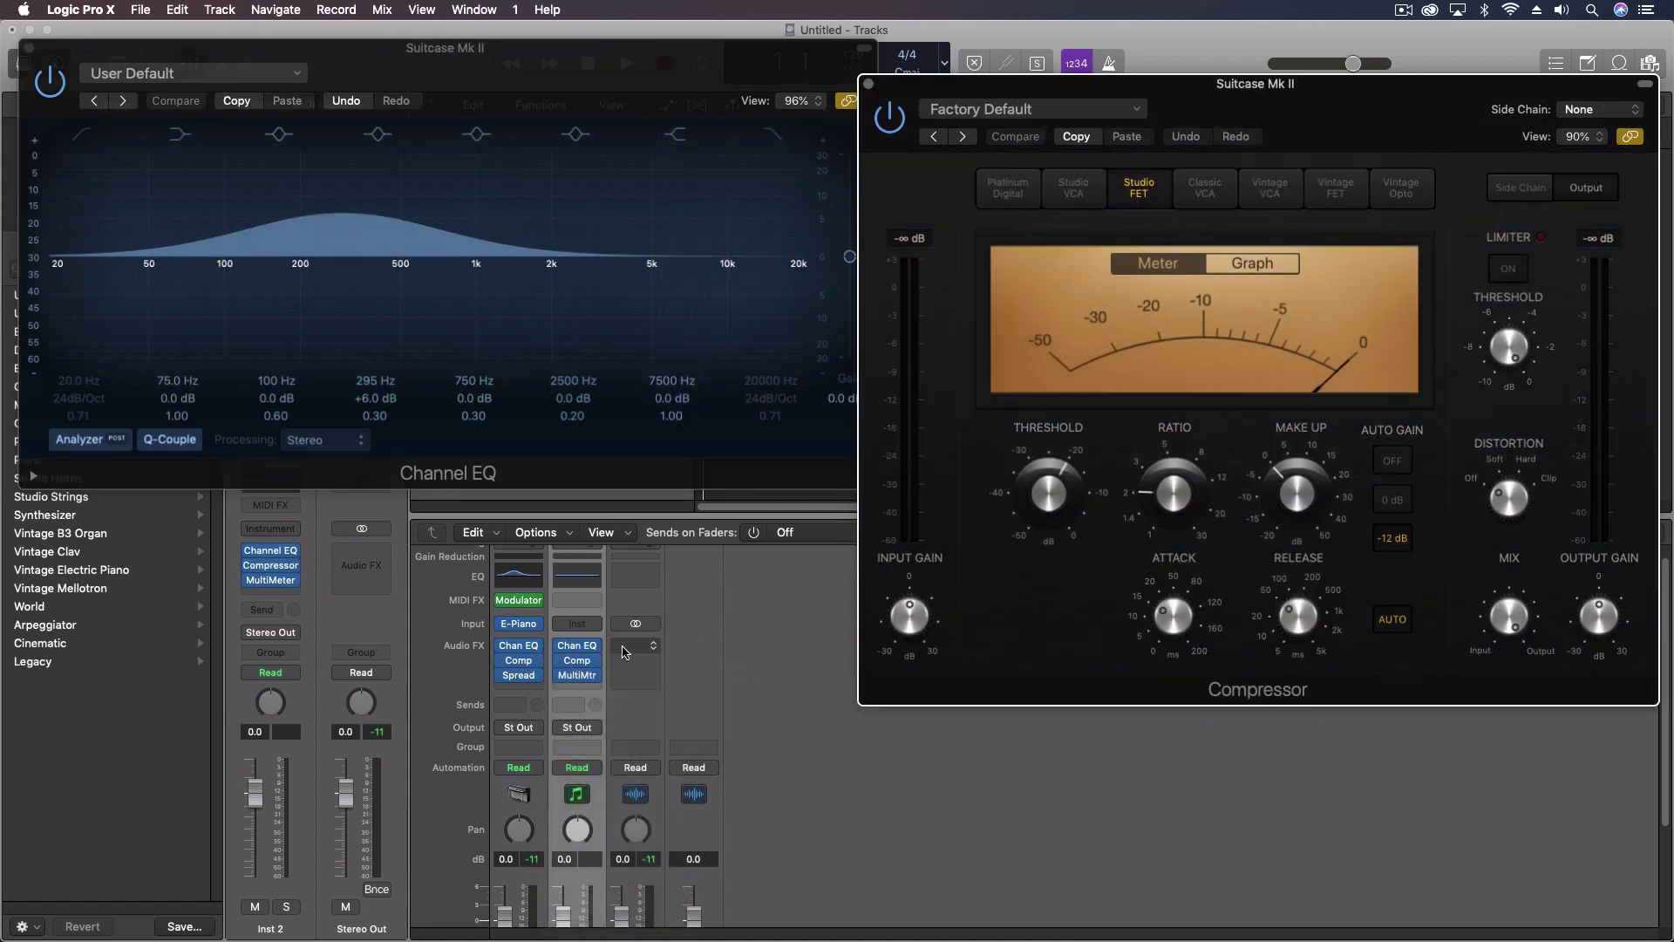
left_click(576, 663)
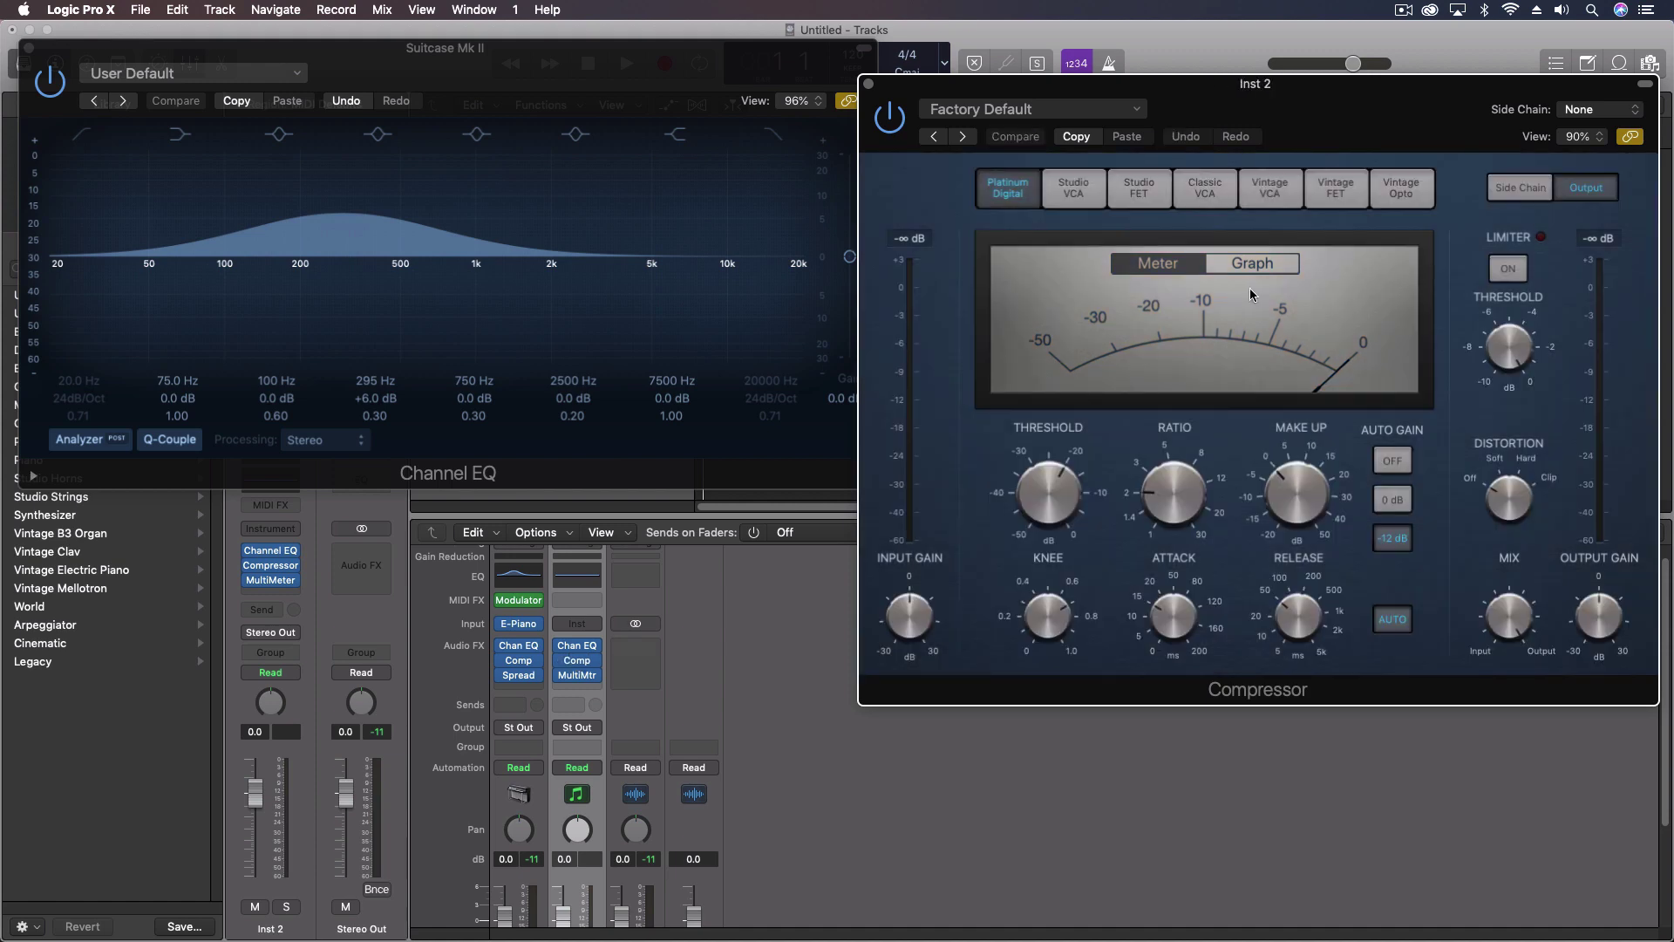
left_click(1378, 191)
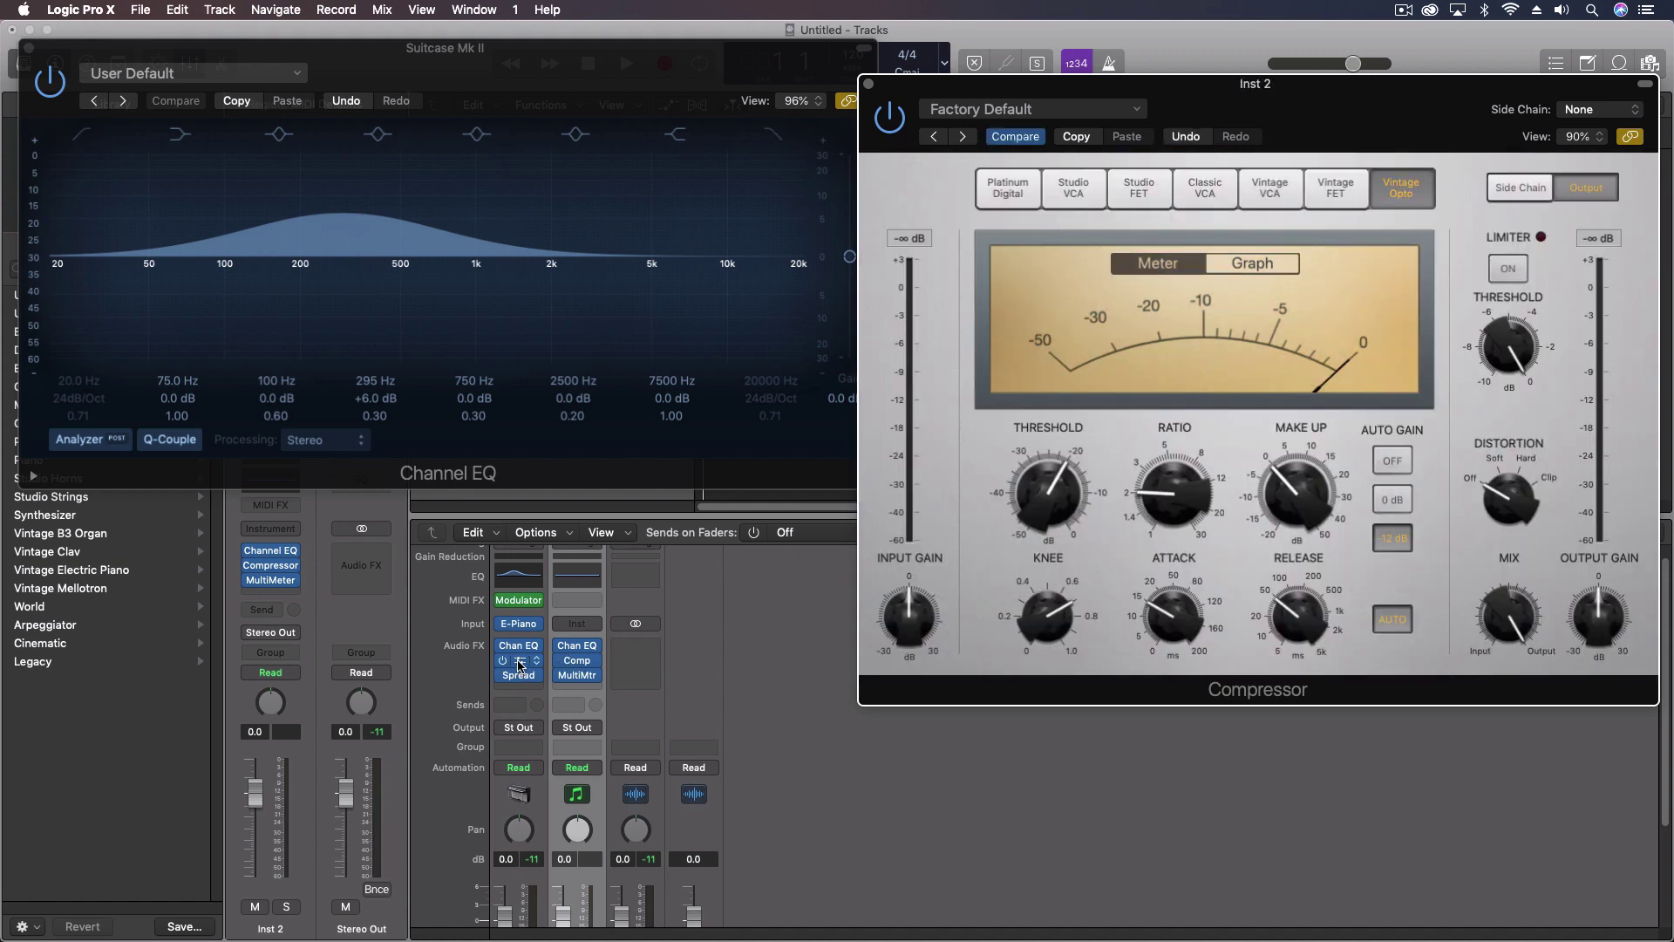
left_click(521, 663)
left_click(585, 663)
left_click(525, 665)
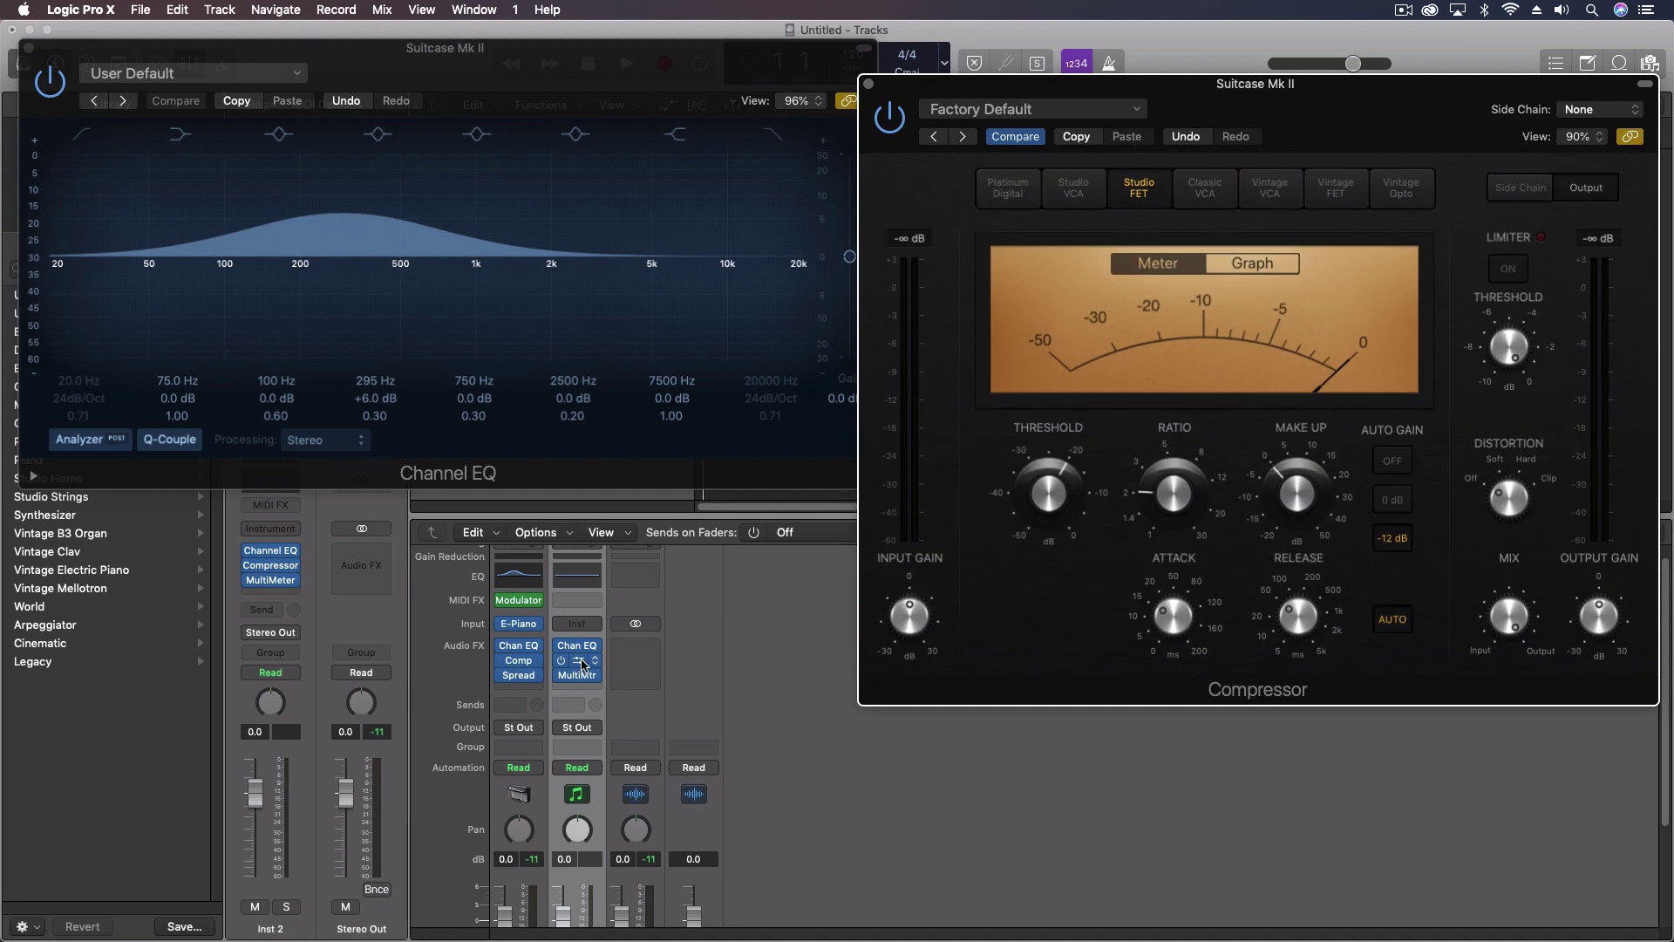
left_click(584, 664)
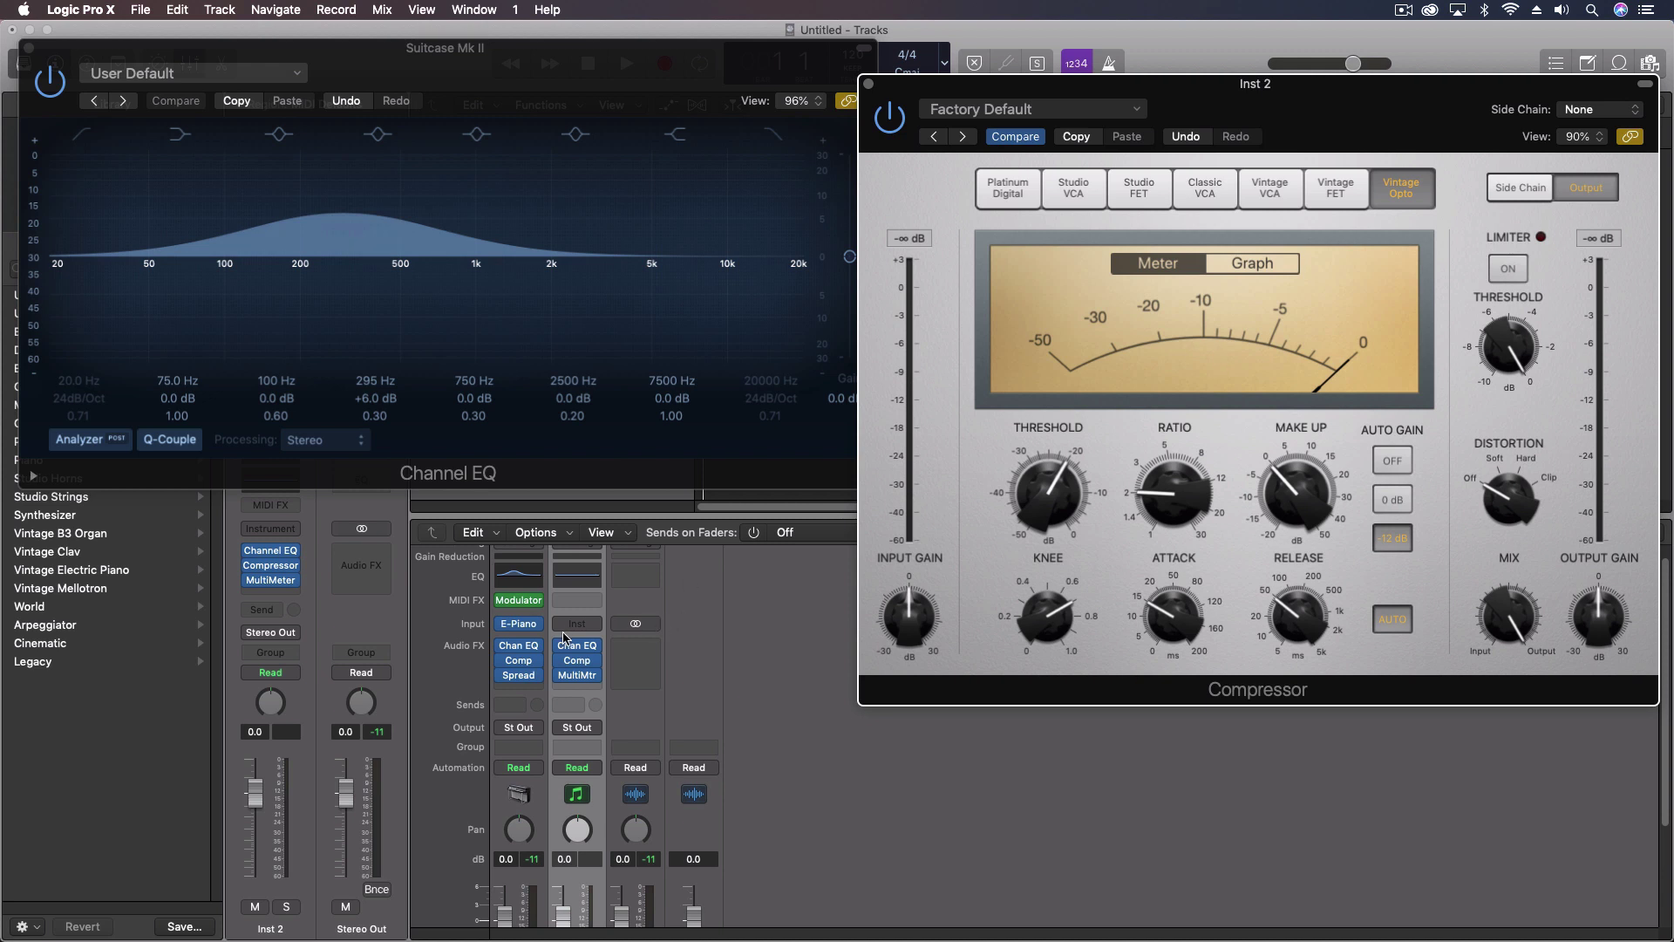
Turn window linking off and close the Channel EQ and Compressor windows.
left_click(1630, 136)
left_click(854, 110)
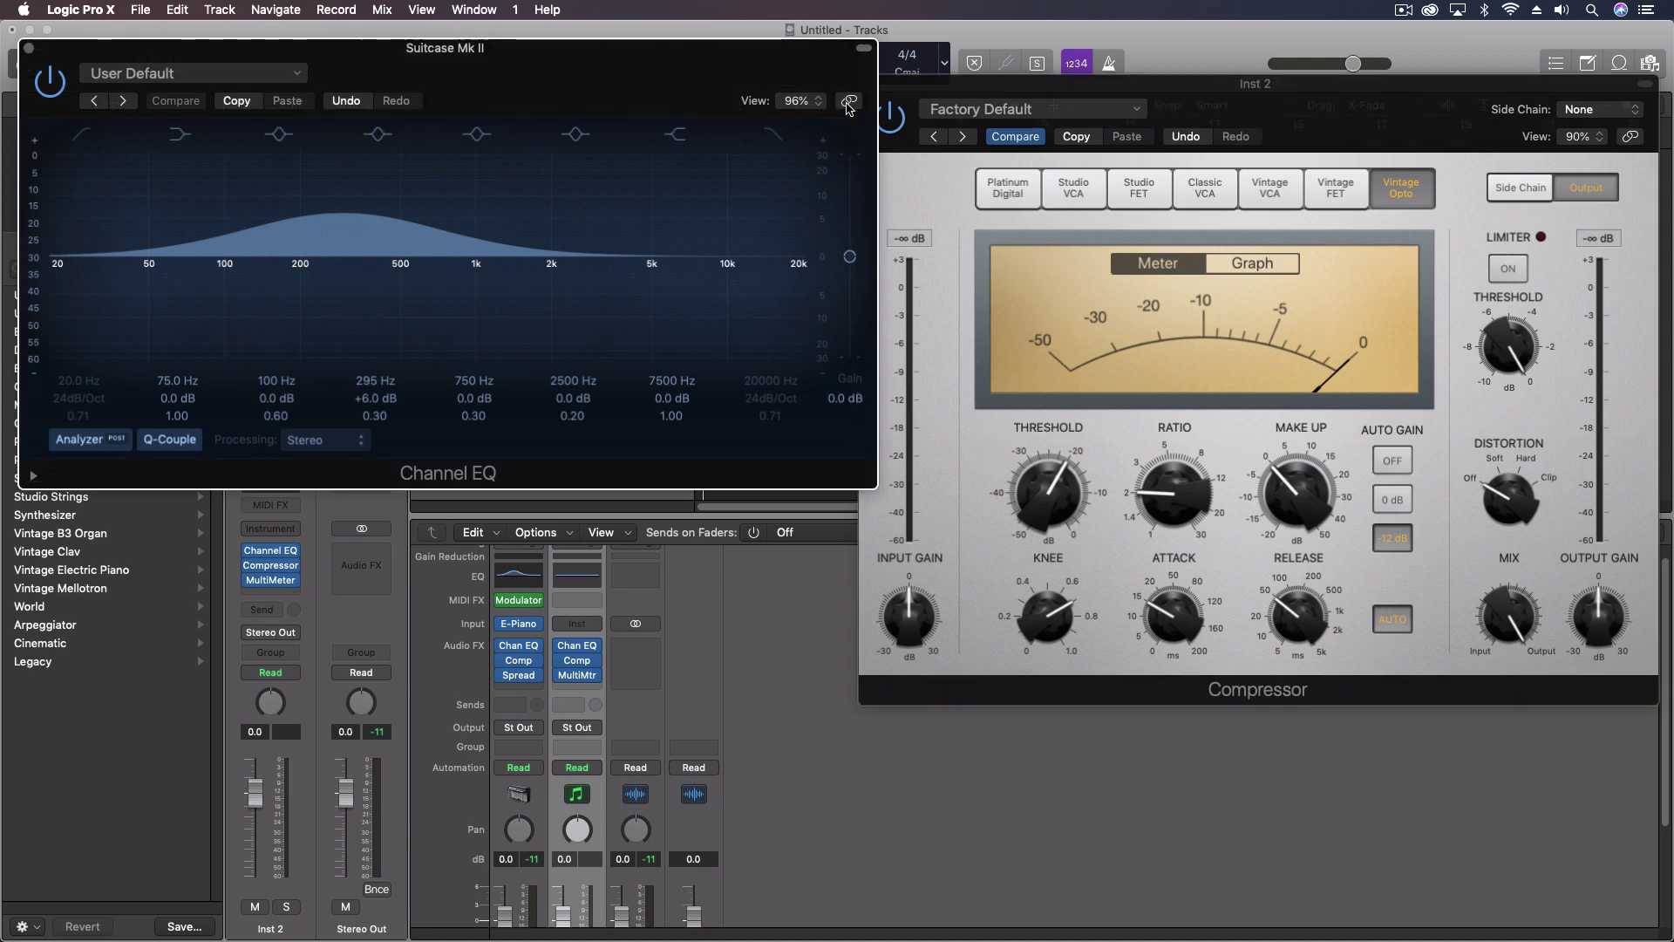
left_click(29, 47)
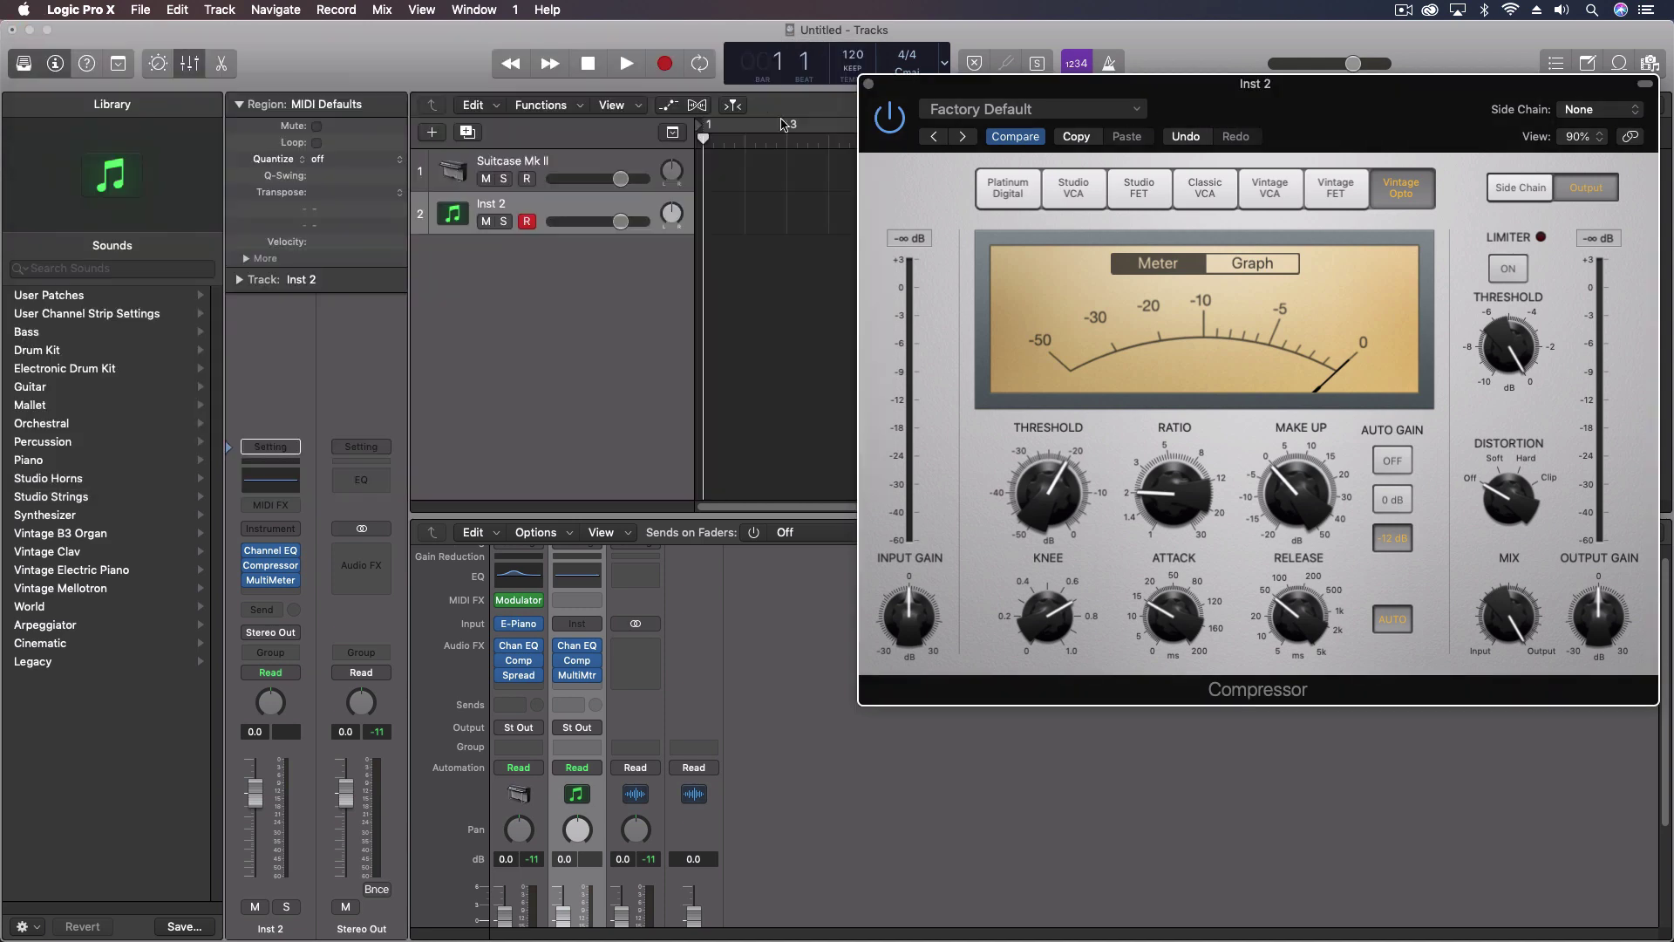
left_click(870, 84)
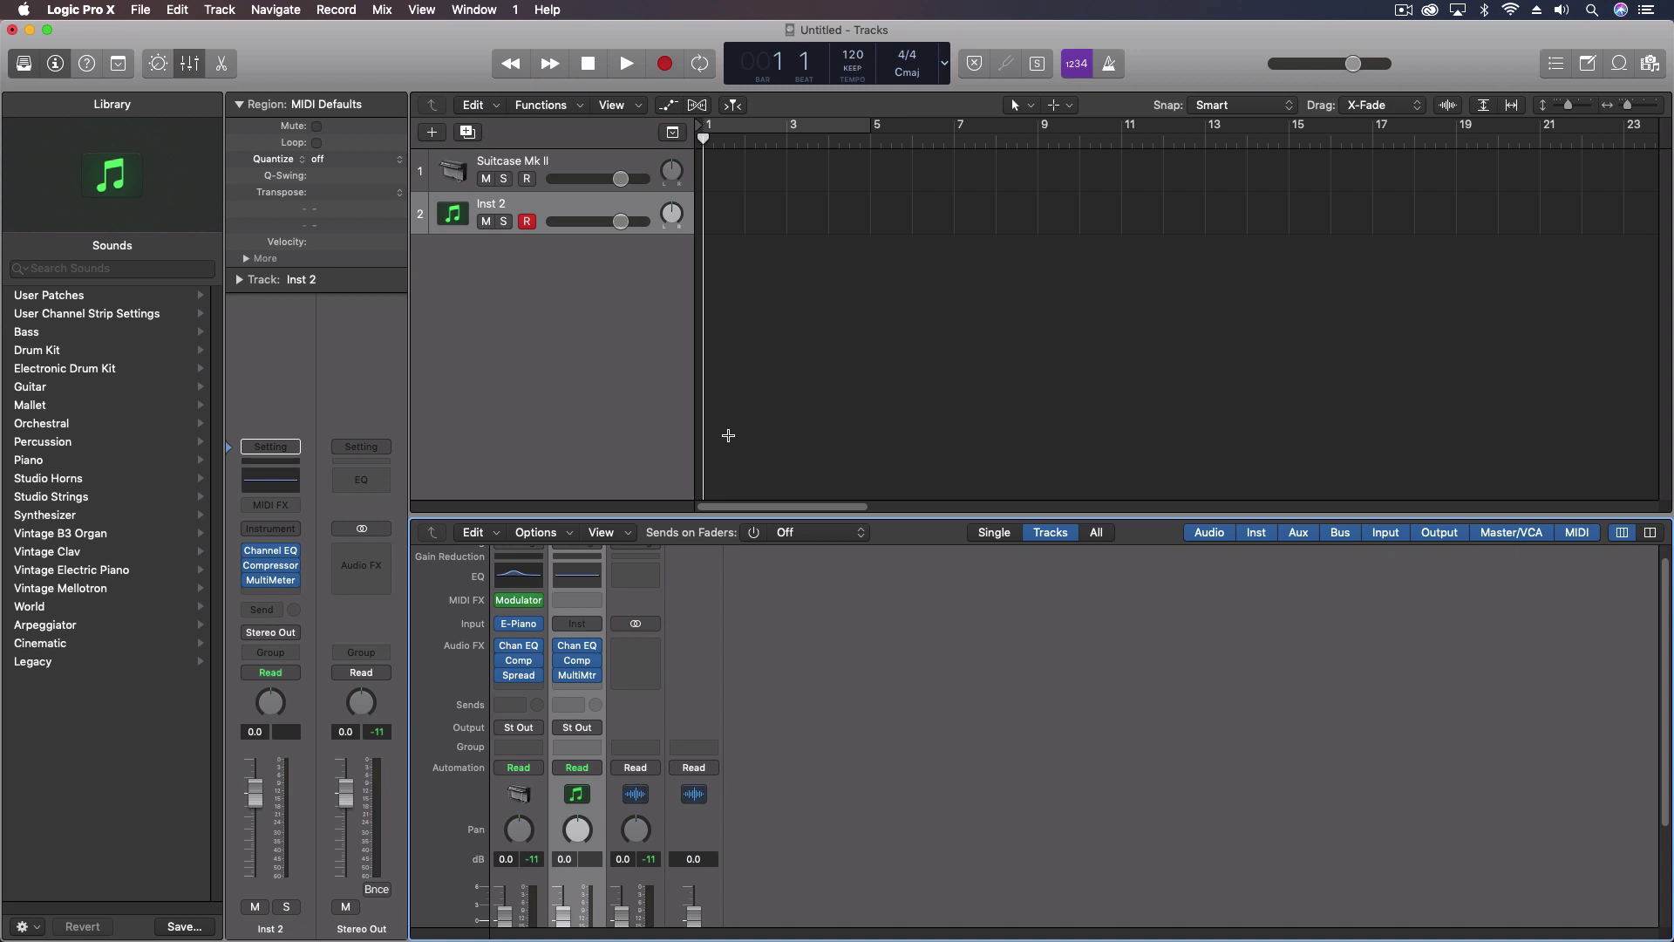
Turn linking back on, then open Suitcase Mk II's Studio FET Compressor on its own.
mouse_move(577, 660)
left_click(583, 663)
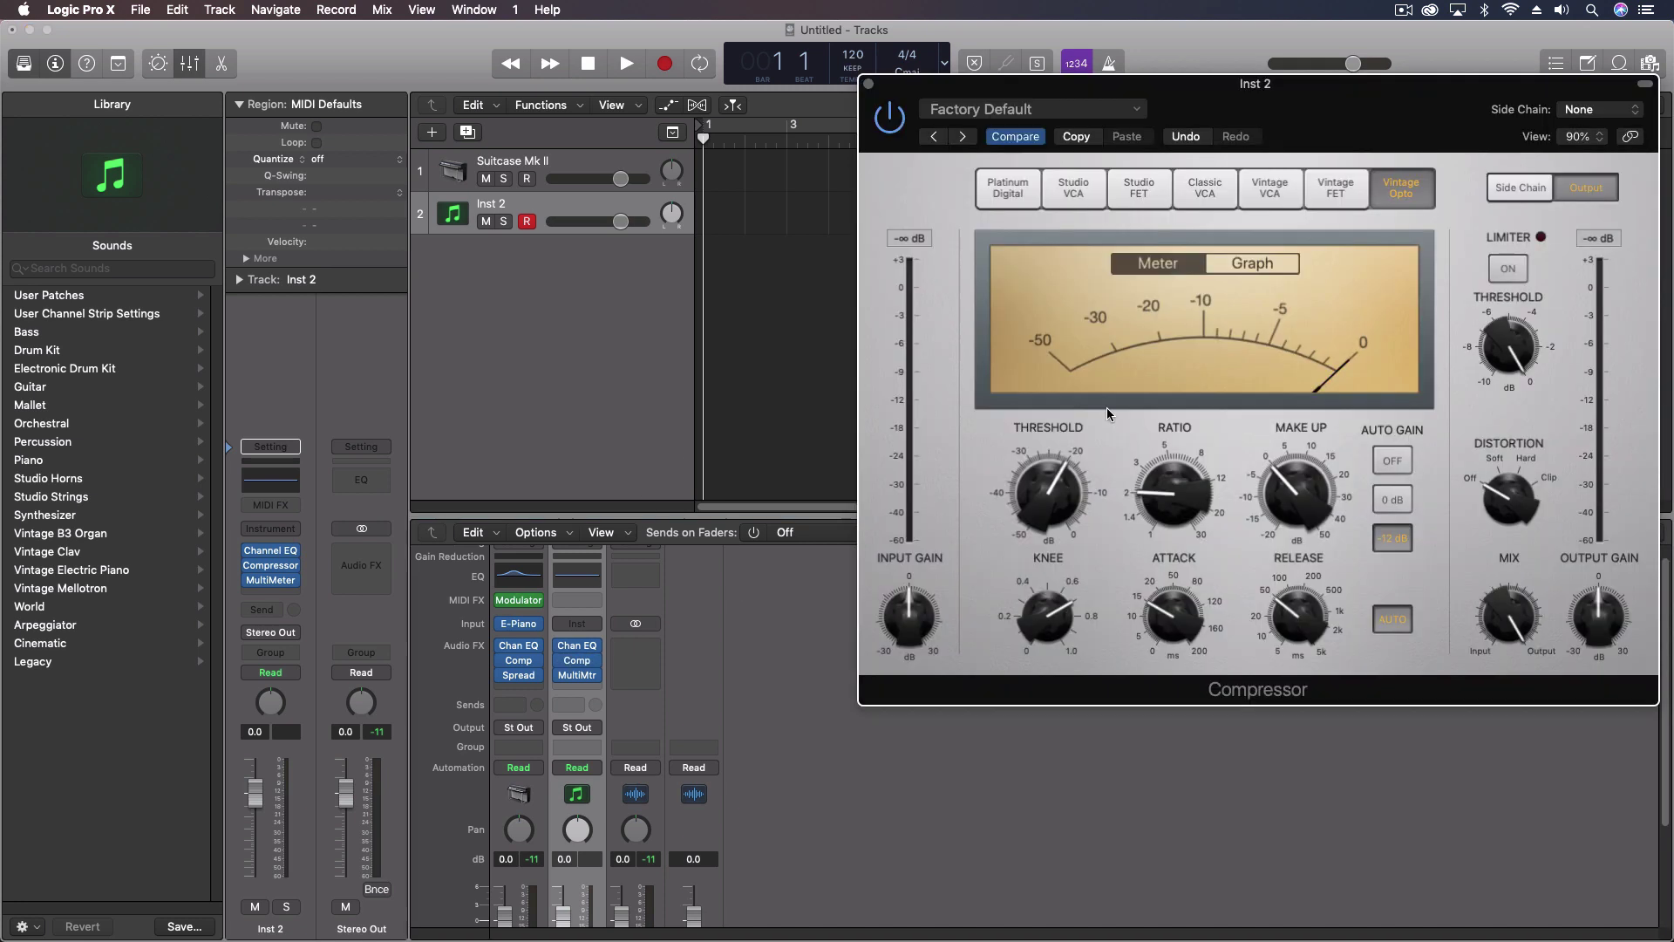
left_click(1630, 136)
left_click(869, 84)
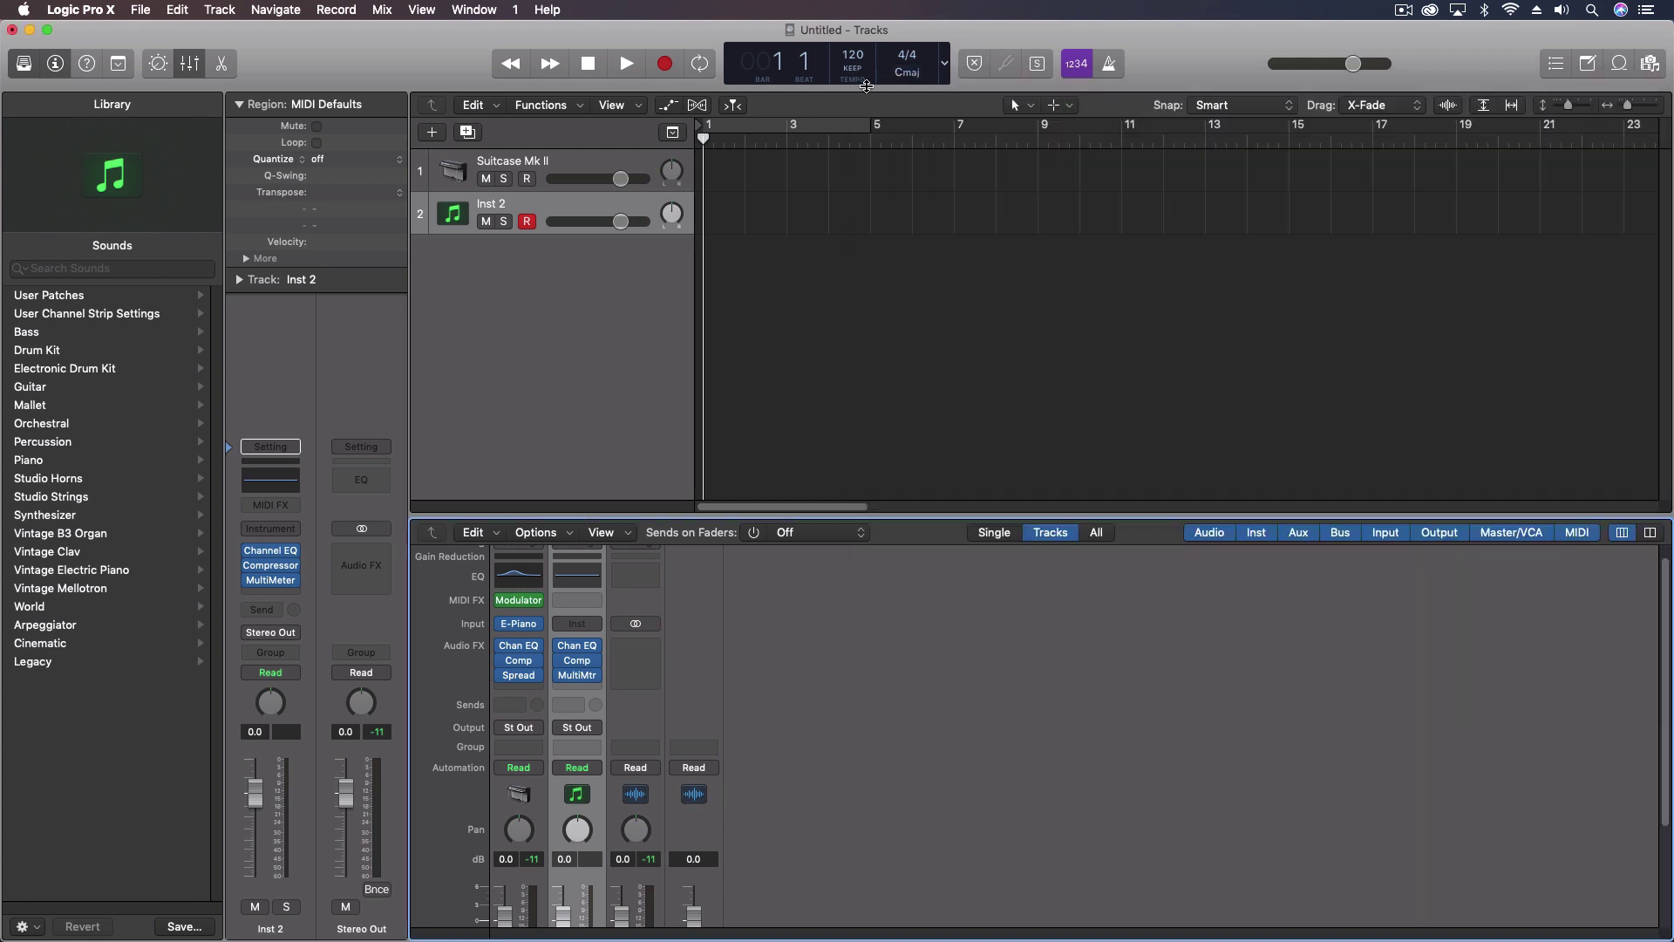
left_click(520, 661)
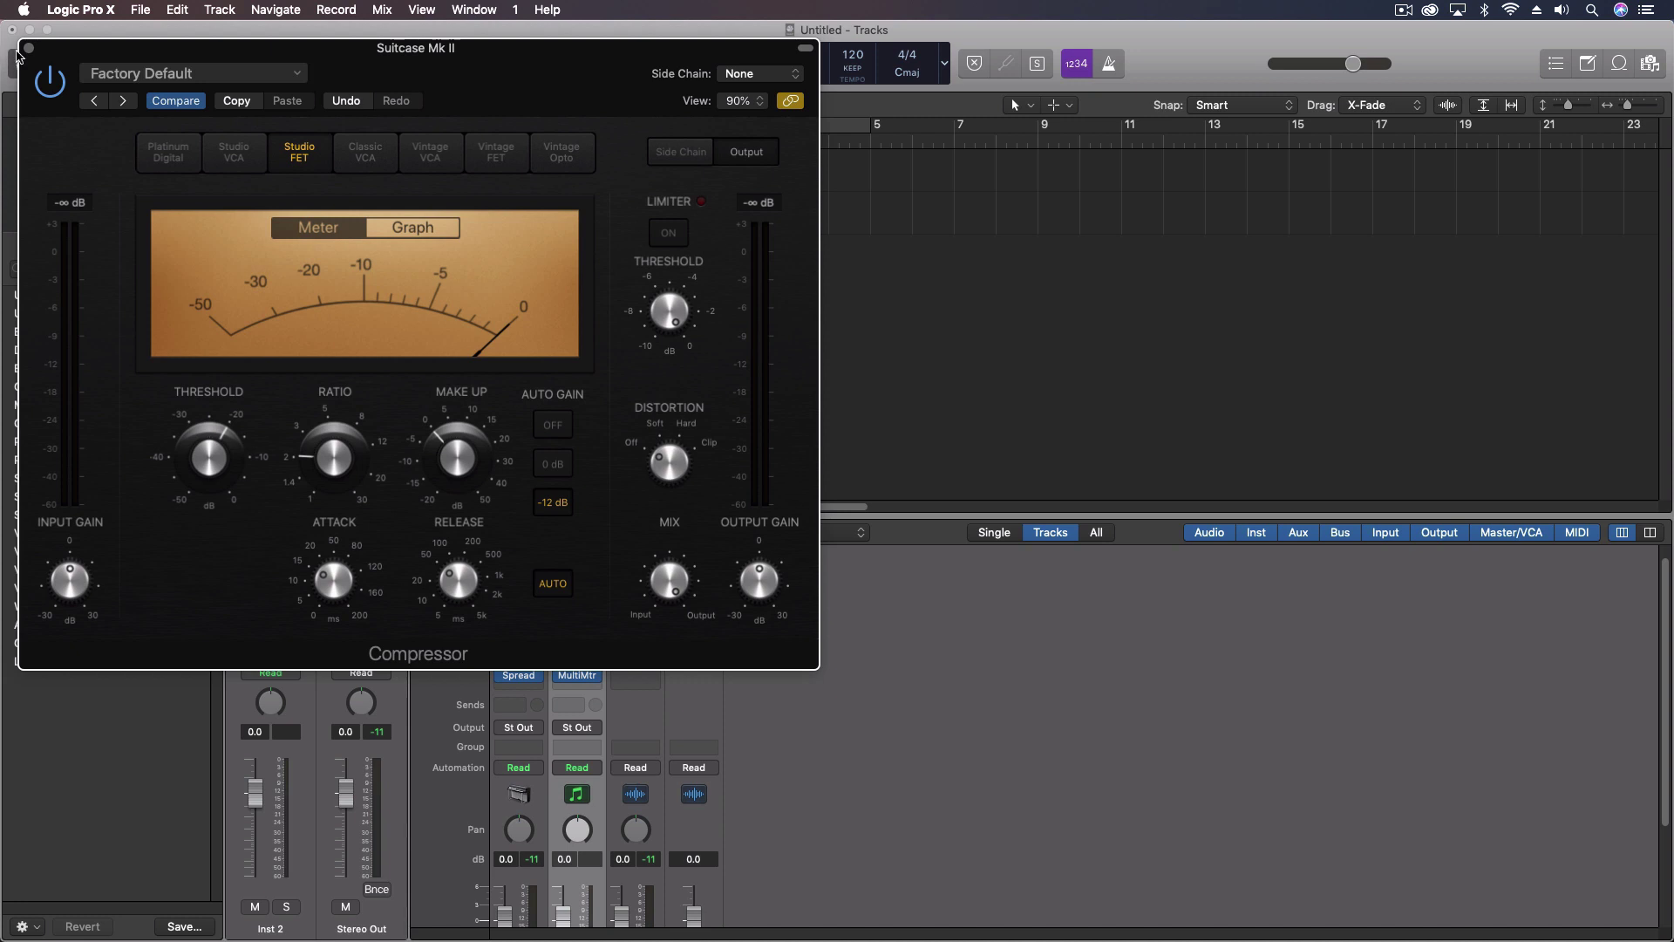
Set linking to Multi, close Suitcase Mk II's compressor, browse Inst 2's MultiMeter and Compressor, then unlink.
left_click(791, 101)
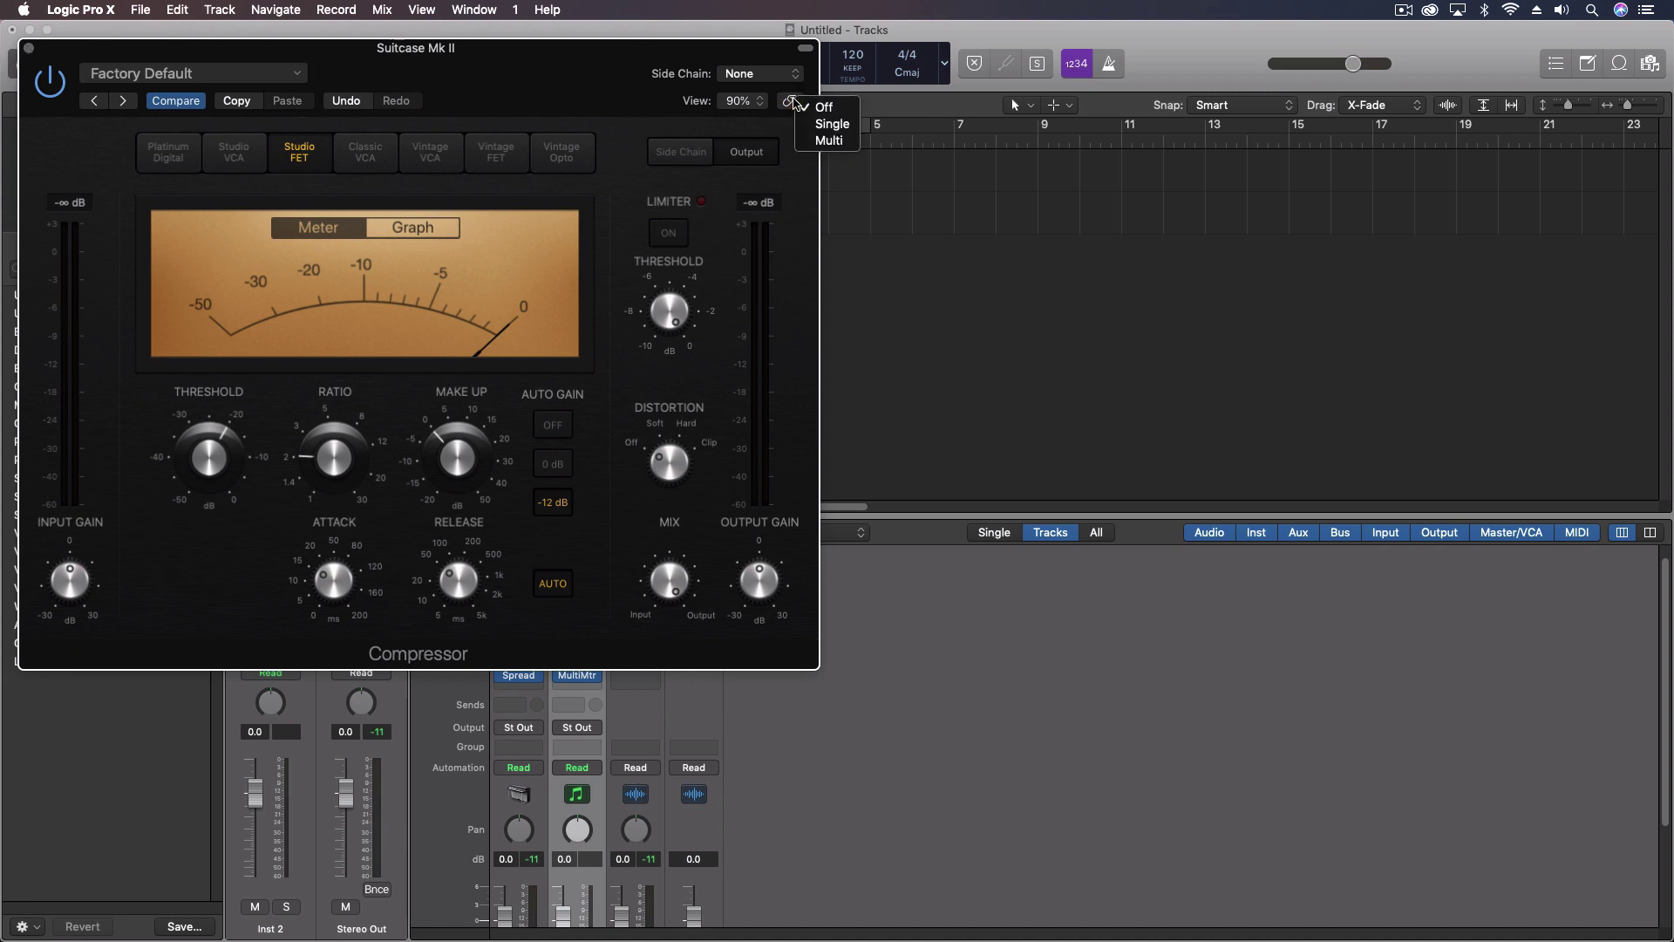
left_click(801, 126)
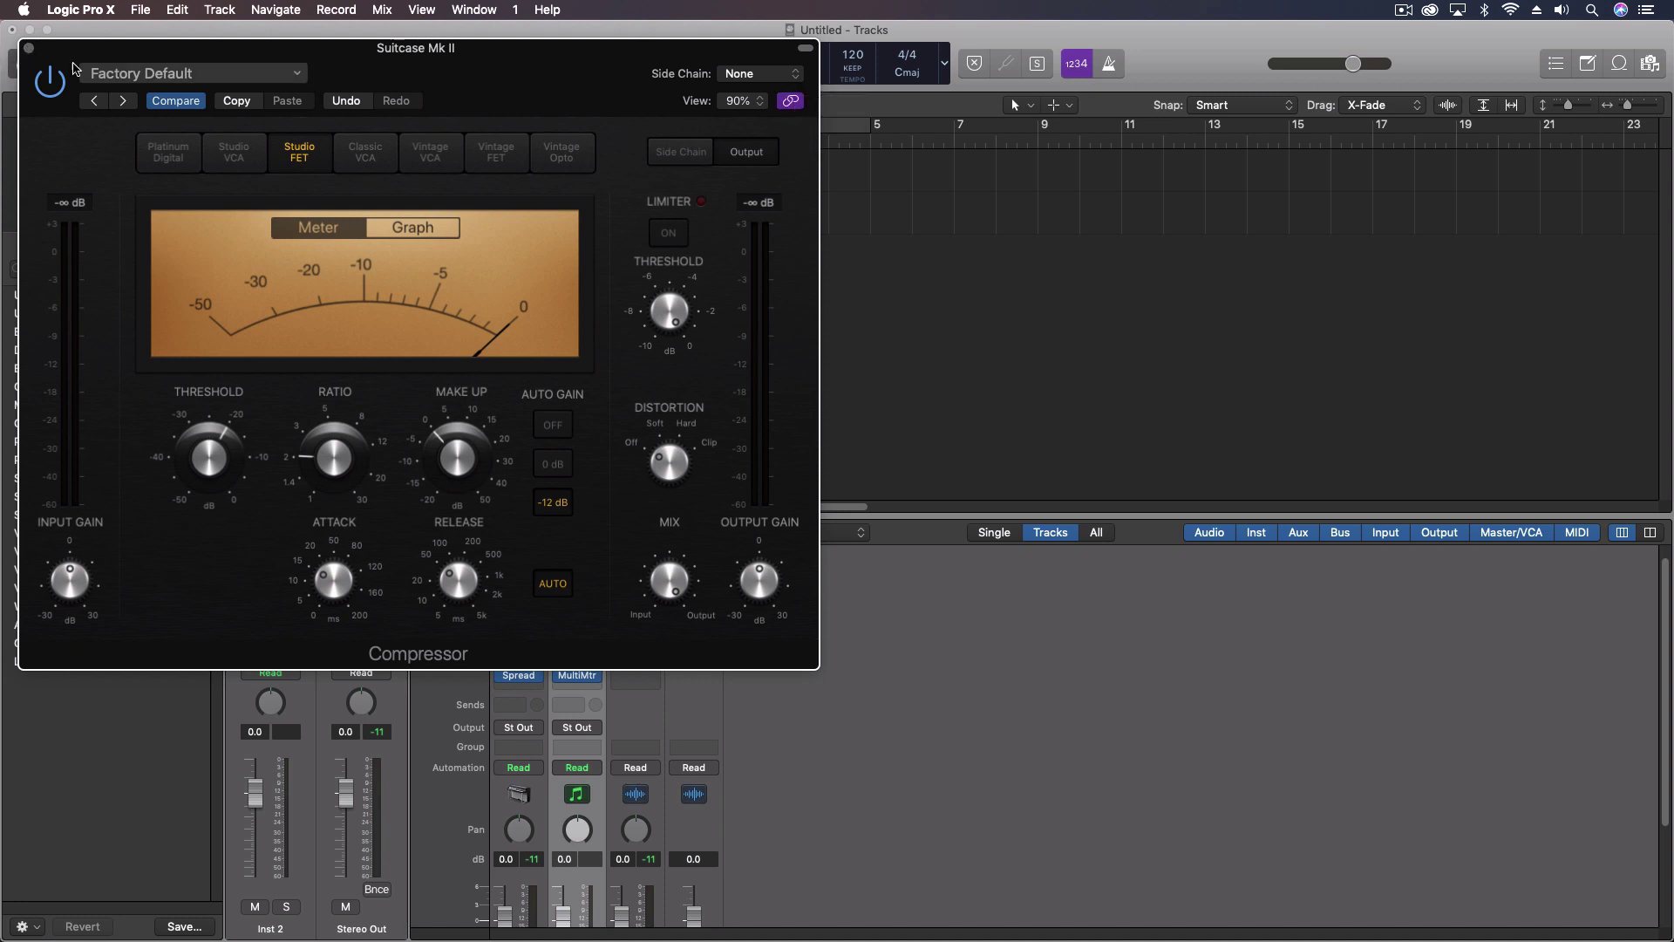
left_click(26, 49)
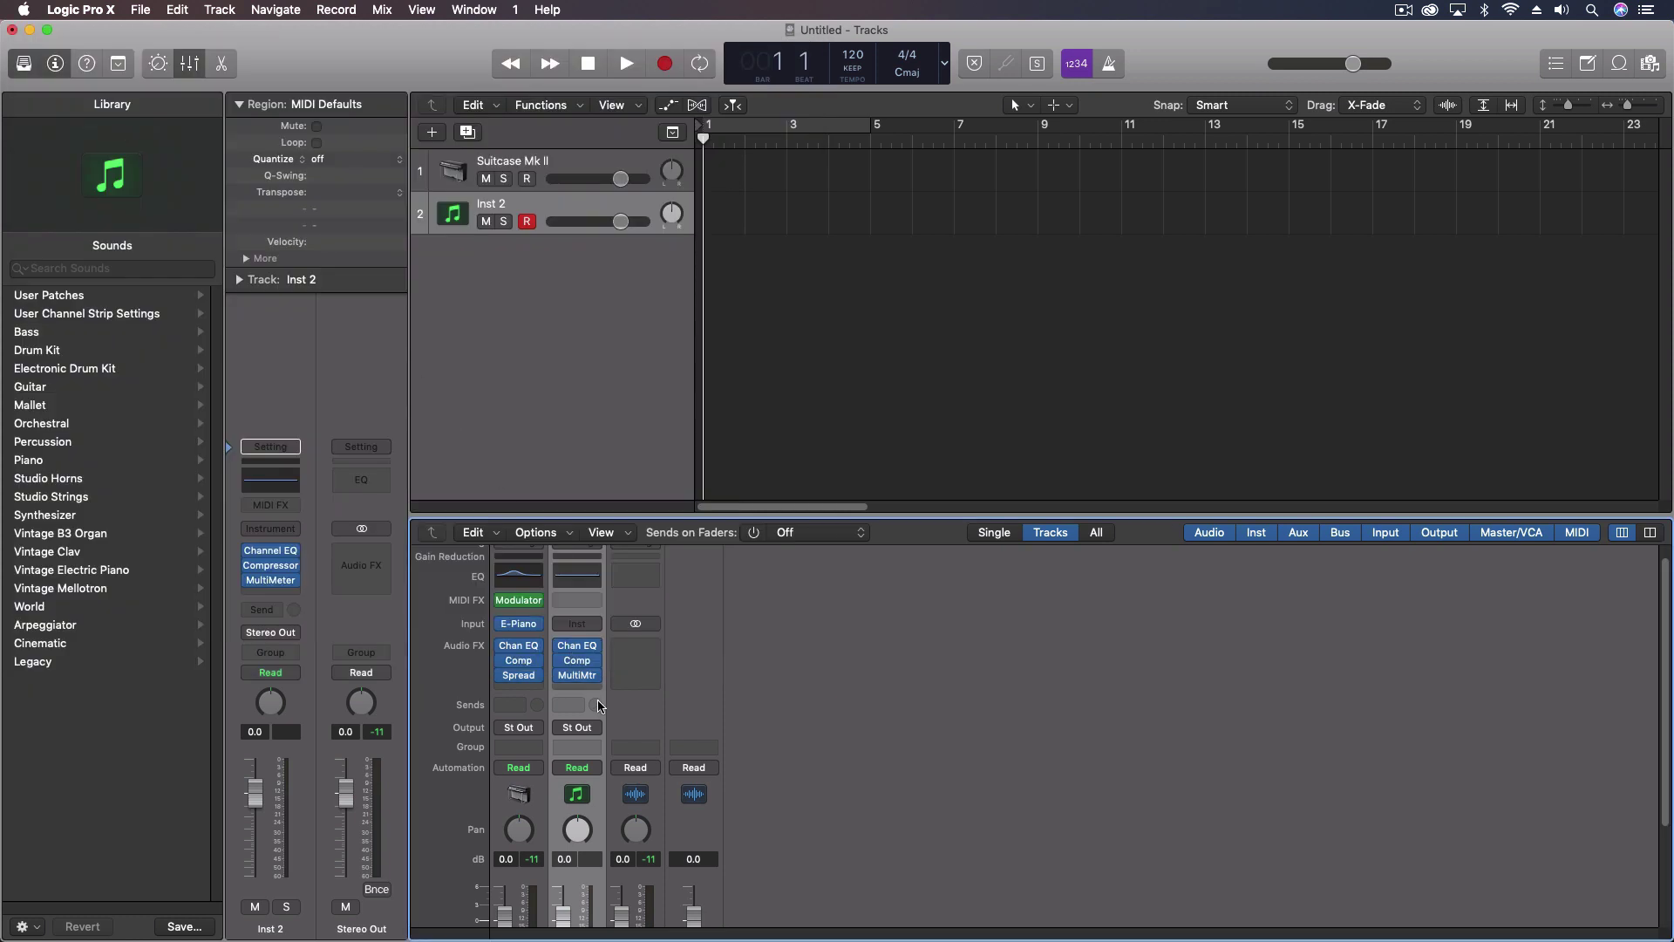
left_click(585, 676)
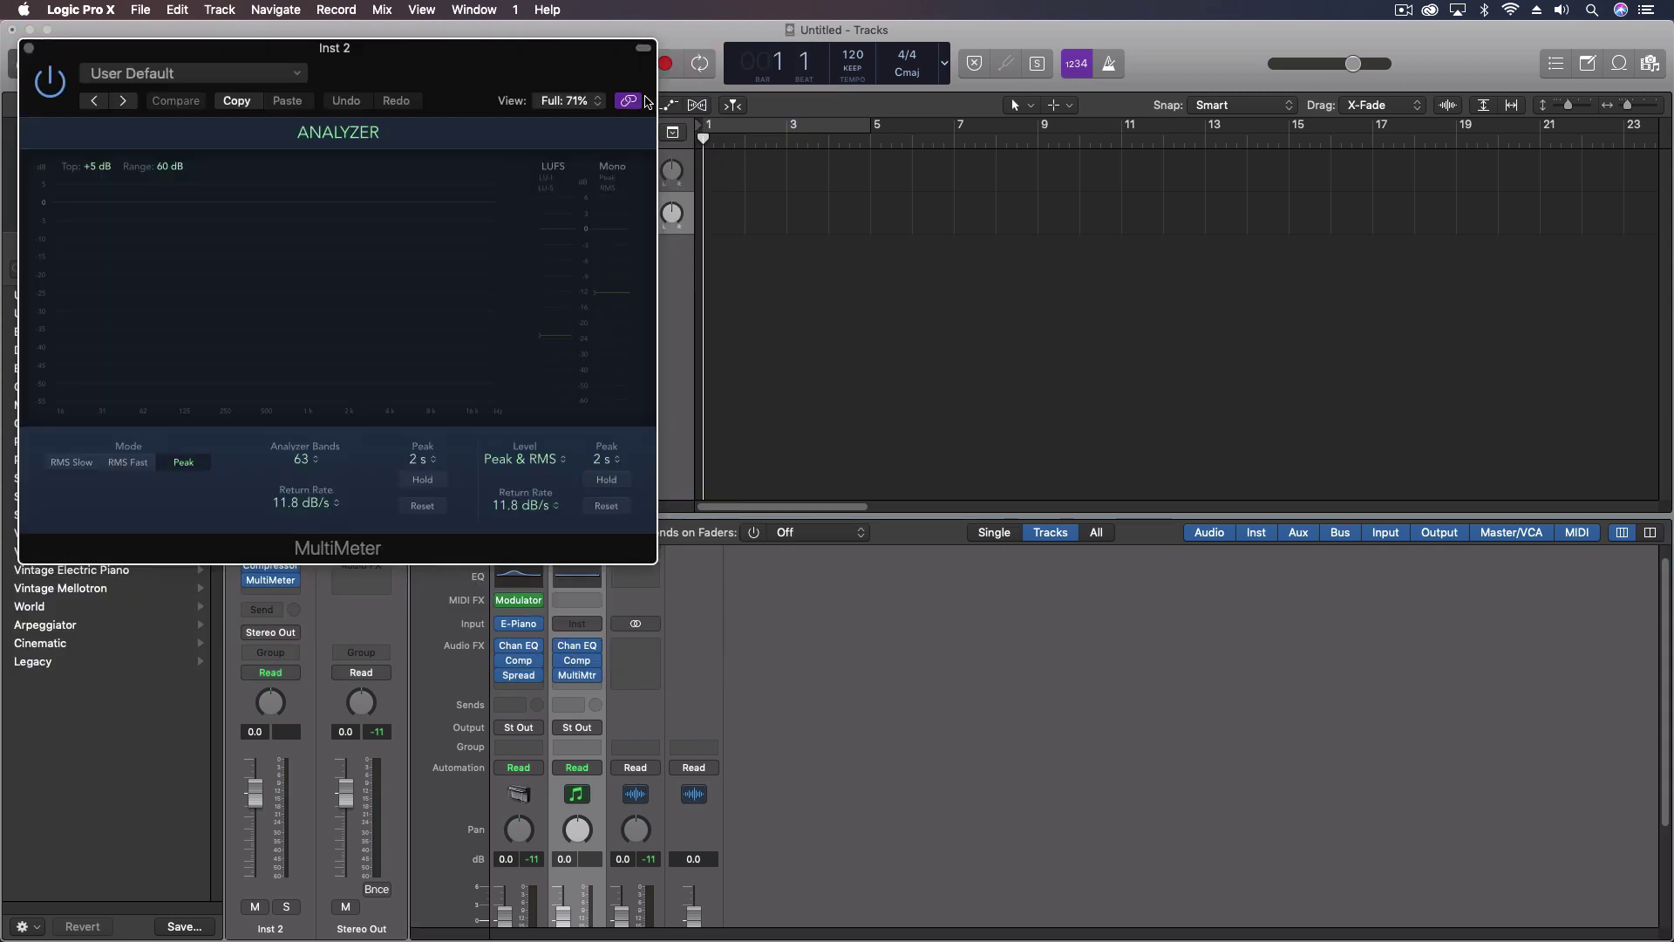
left_click(581, 646)
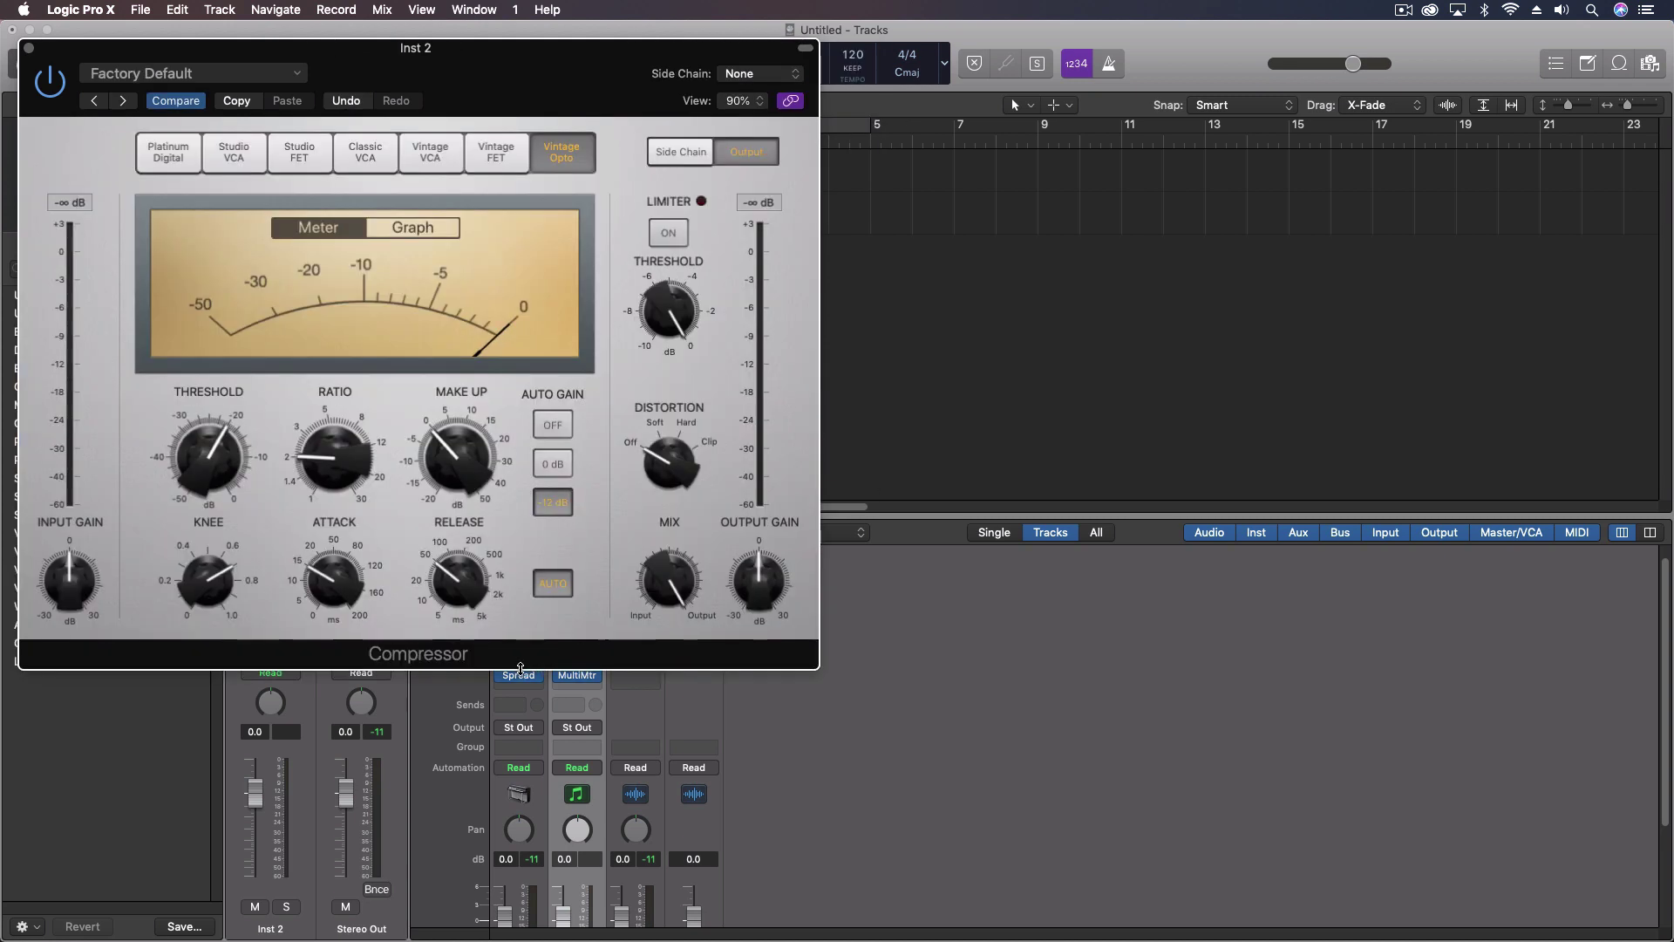
left_click(792, 101)
left_click(30, 48)
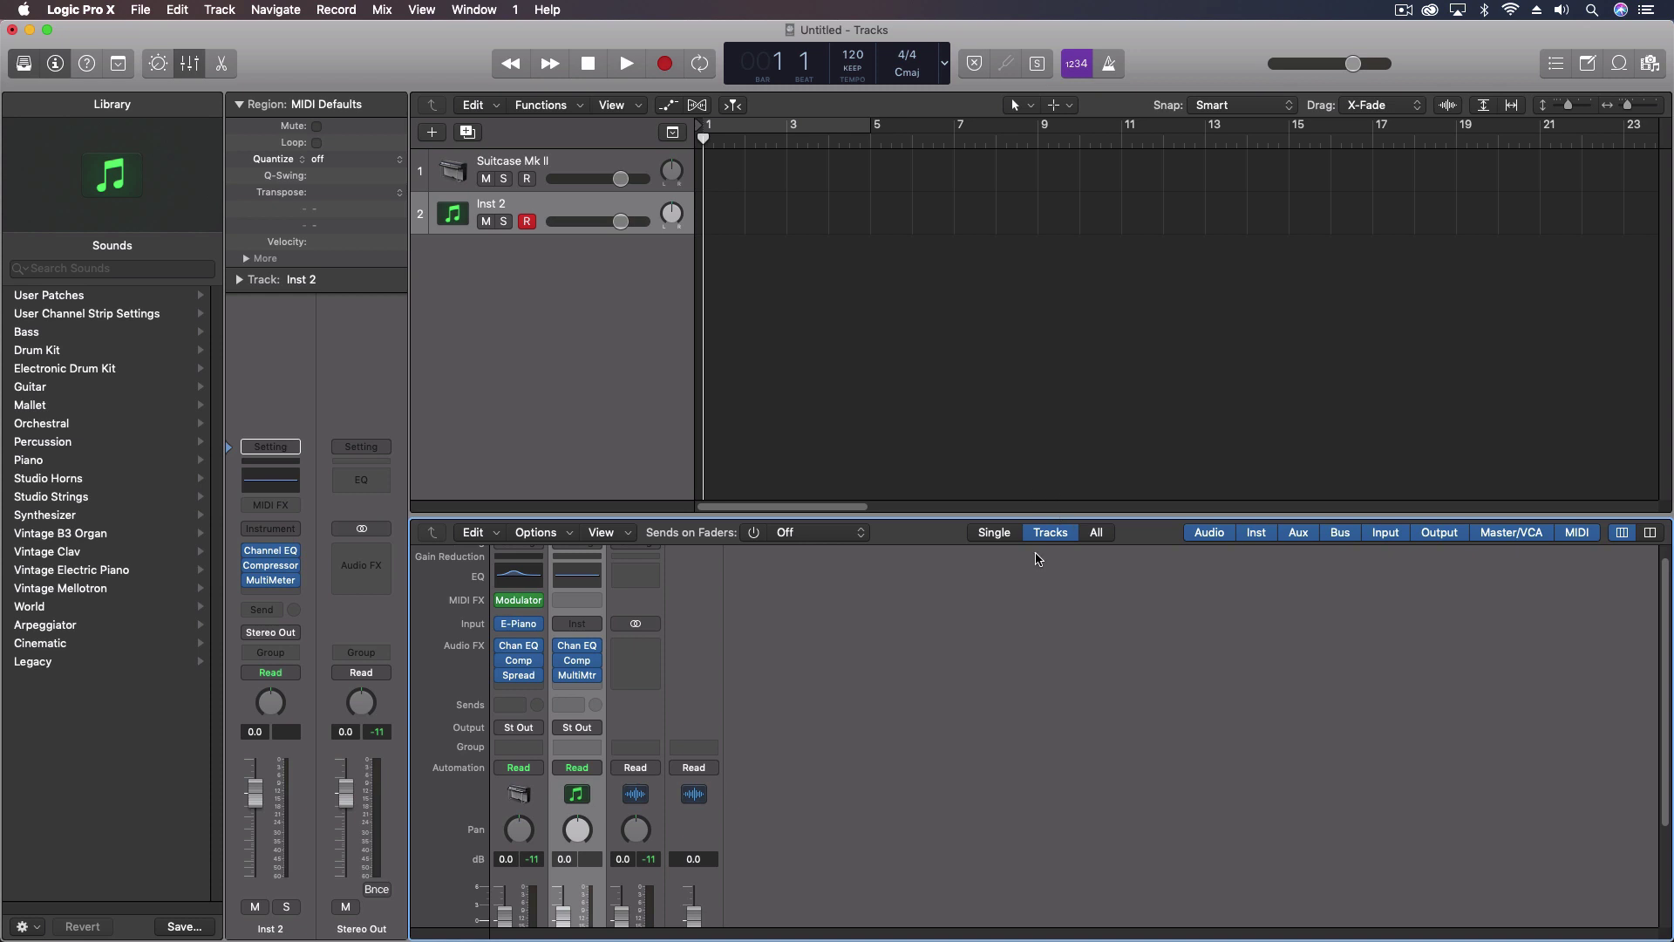